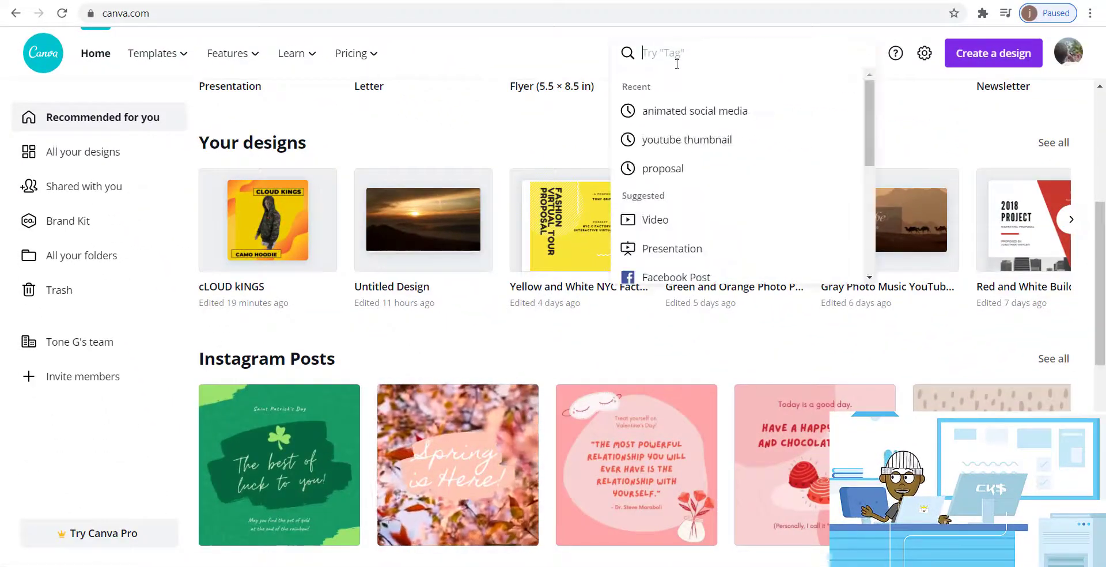
- Search the templates for "animated social media" and open the orange "You're Aged to Perfection" template
{"action": "left_click", "coordinate": [716, 118]}
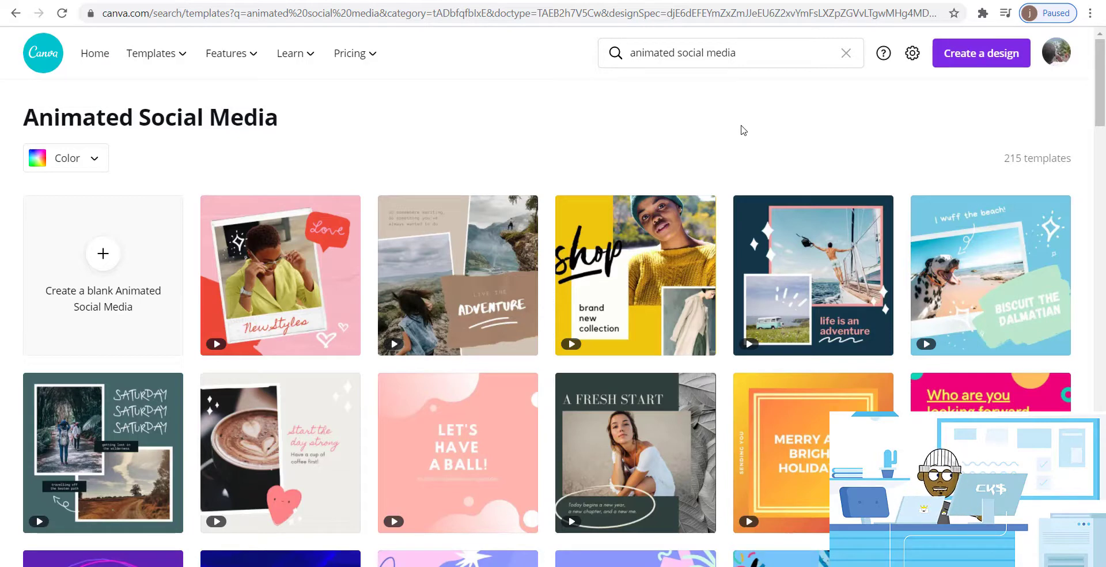
{"action": "scroll", "coordinate": [741, 130], "scroll_direction": "down", "scroll_amount": 5}
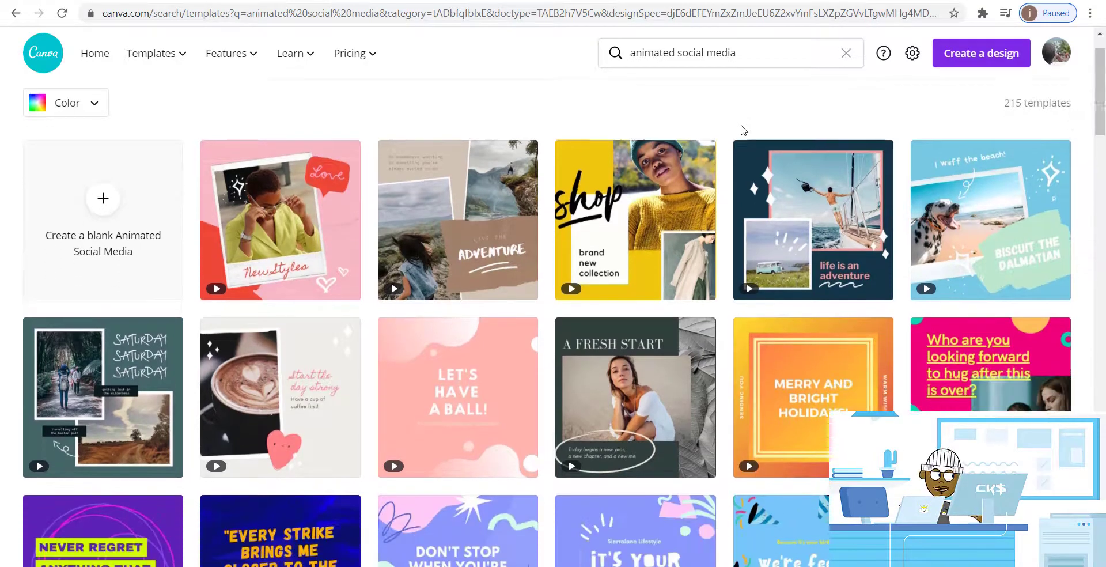
{"action": "scroll", "coordinate": [752, 348], "scroll_direction": "down", "scroll_amount": 3}
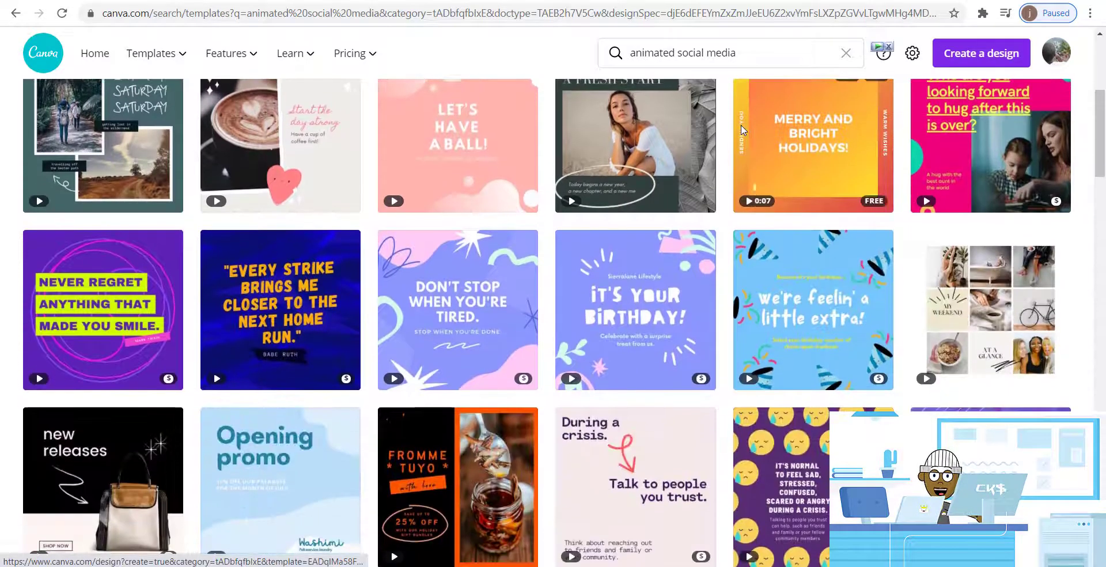
{"action": "scroll", "coordinate": [754, 353], "scroll_direction": "down", "scroll_amount": 5}
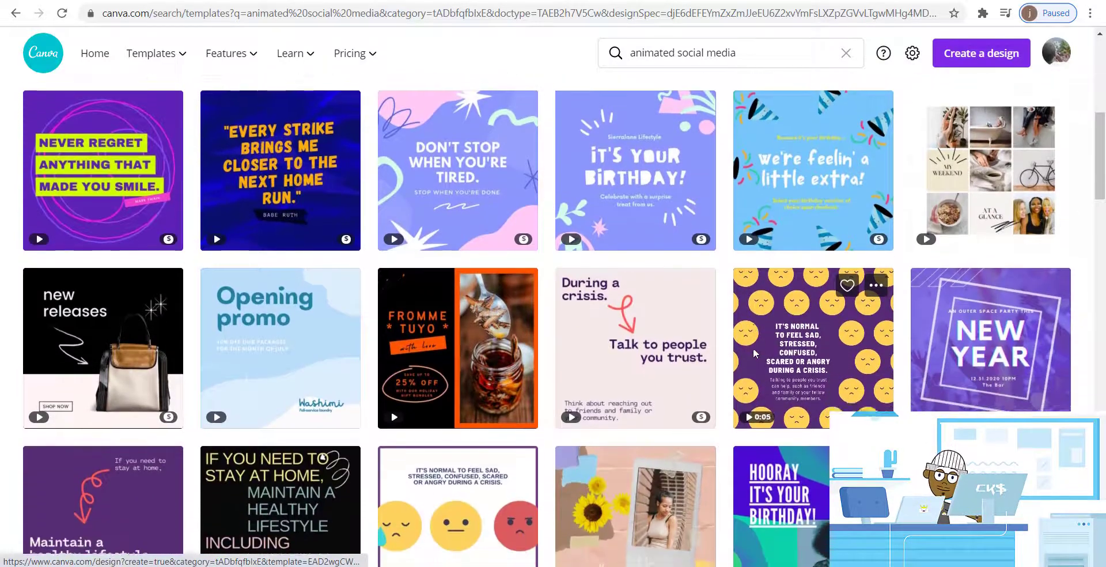
{"action": "scroll", "coordinate": [753, 353], "scroll_direction": "down", "scroll_amount": 12}
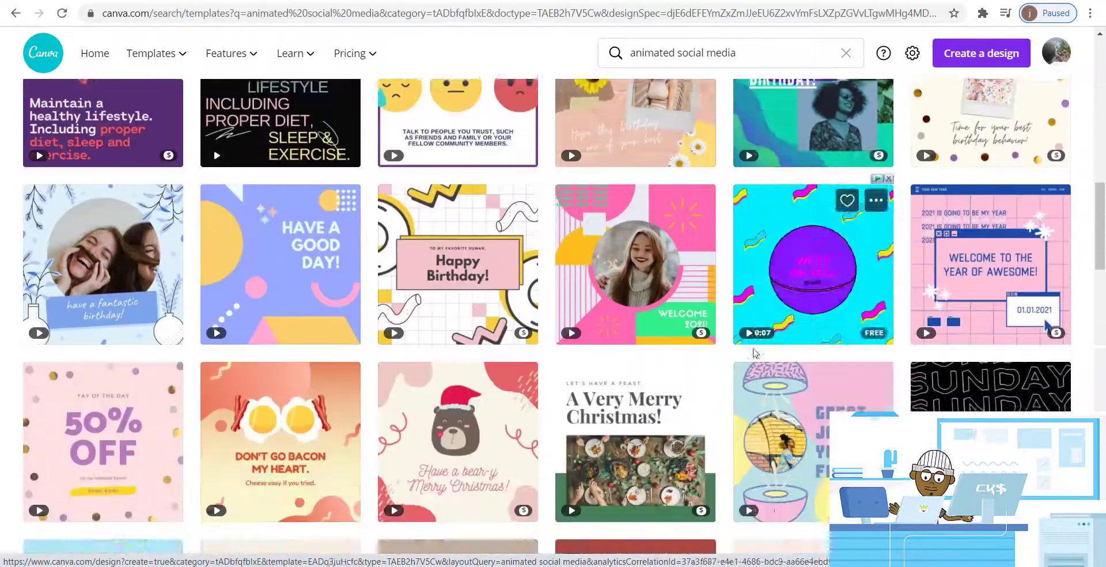
{"action": "scroll", "coordinate": [755, 353], "scroll_direction": "down", "scroll_amount": 18}
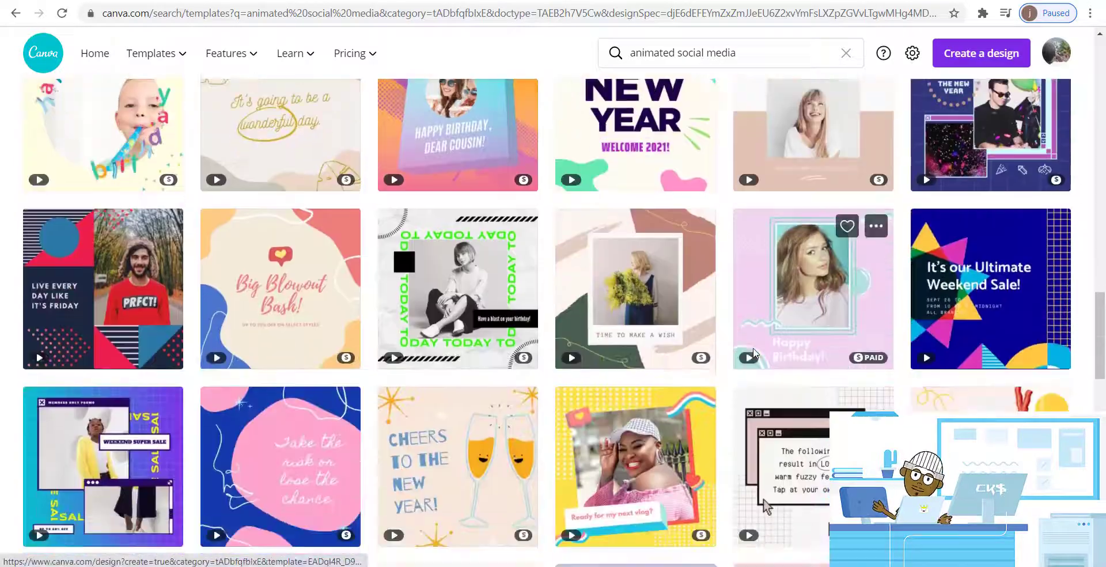
{"action": "scroll", "coordinate": [754, 353], "scroll_direction": "down", "scroll_amount": 17}
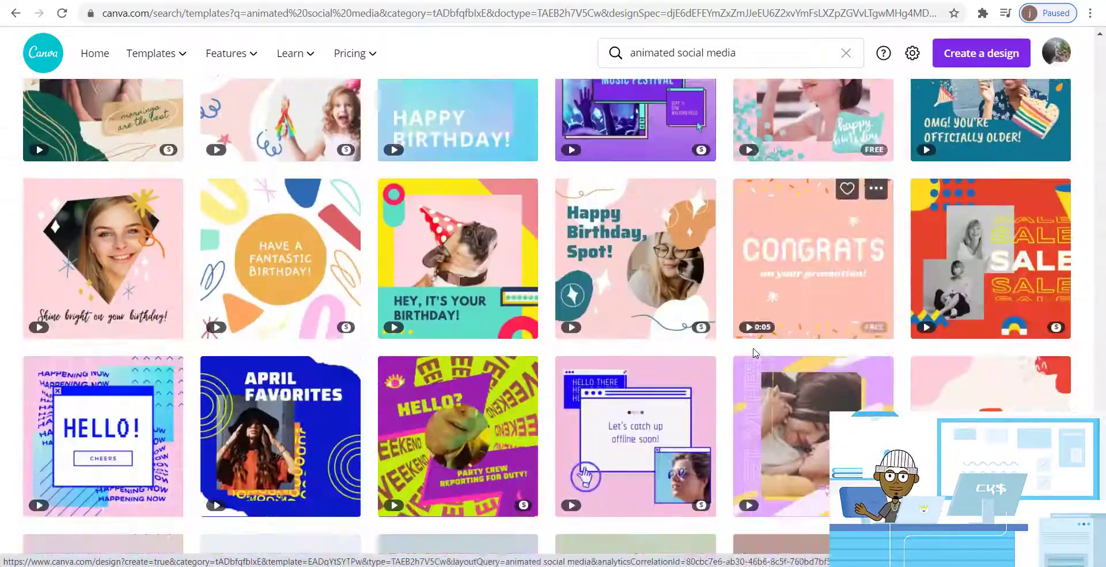
{"action": "scroll", "coordinate": [754, 353], "scroll_direction": "down", "scroll_amount": 10}
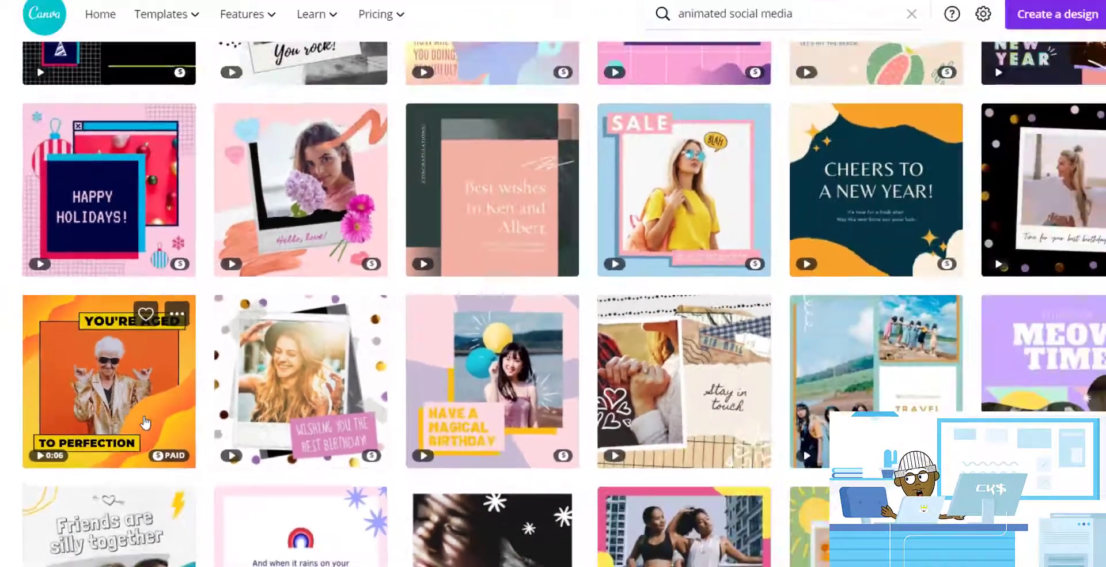
{"action": "left_click", "coordinate": [239, 322]}
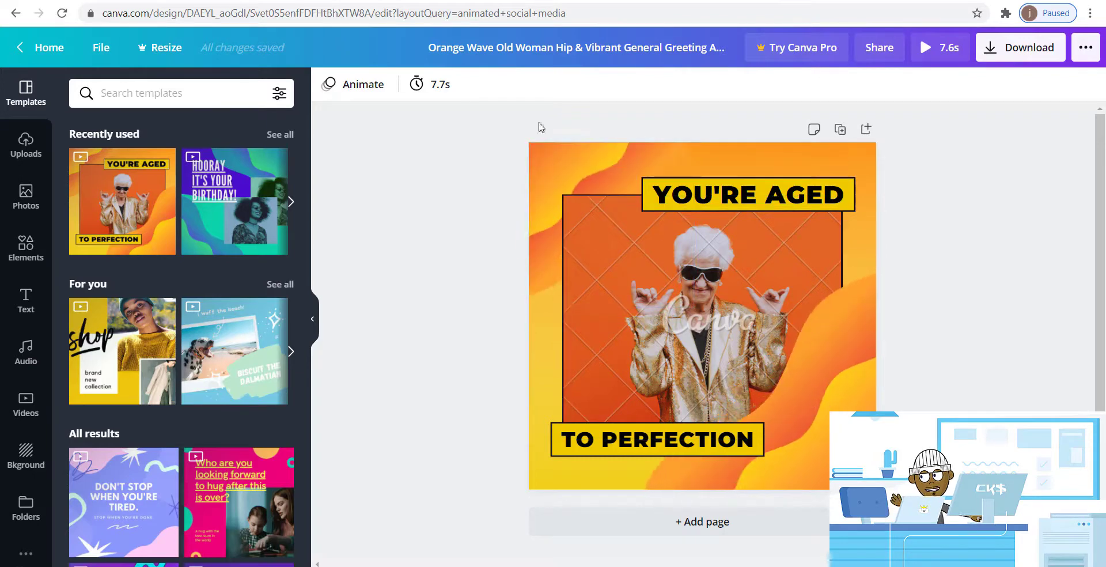
- Replace the heading "YOU'RE AGED" with "CLOUD KINGS"
{"action": "left_click", "coordinate": [763, 196]}
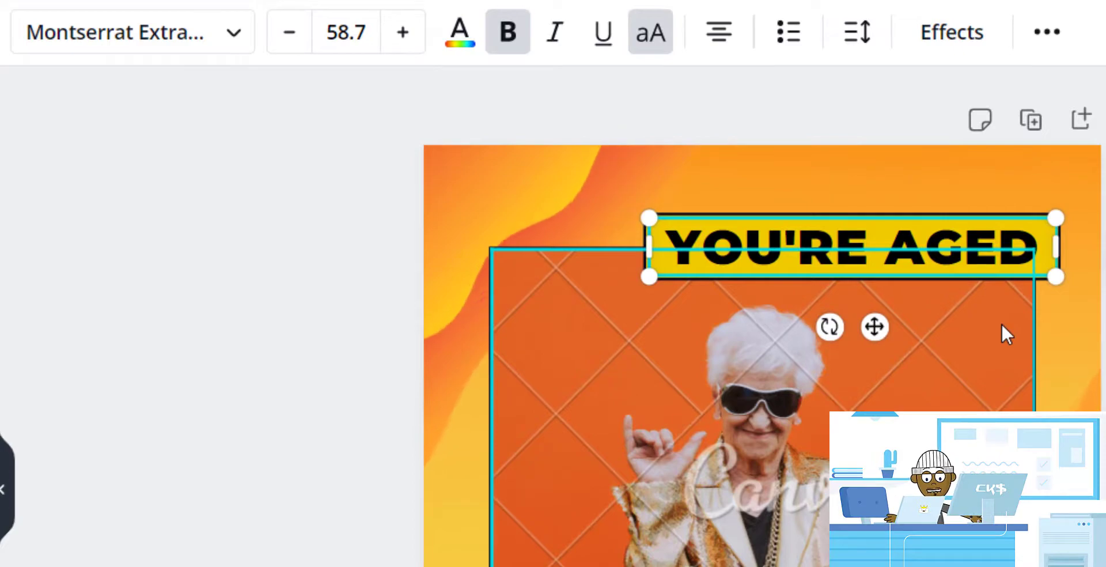
{"action": "double_click", "coordinate": [879, 255]}
{"action": "double_click", "coordinate": [1014, 257]}
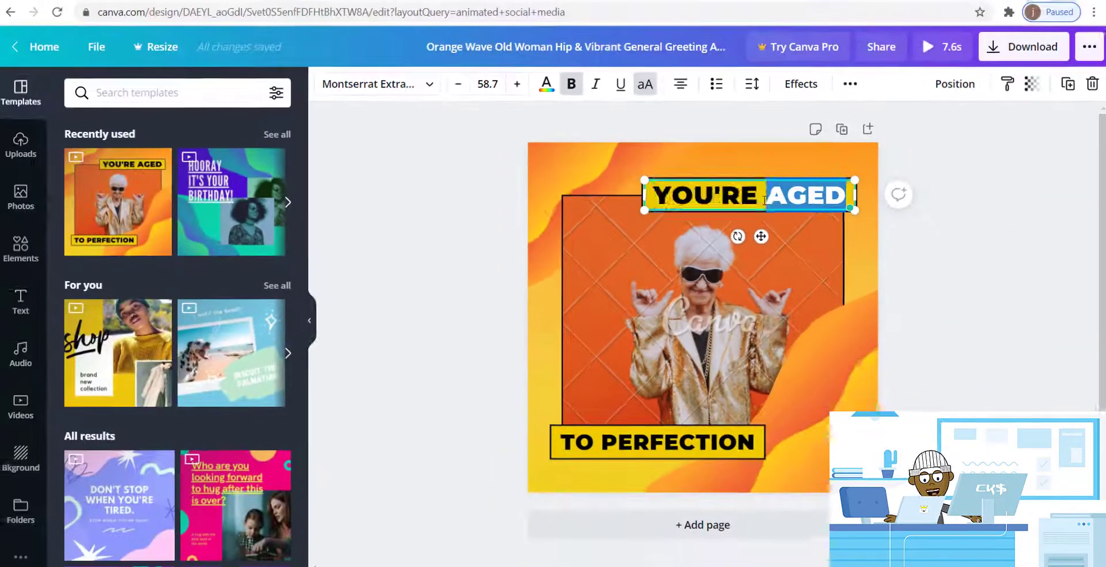
{"action": "left_click", "coordinate": [1035, 261]}
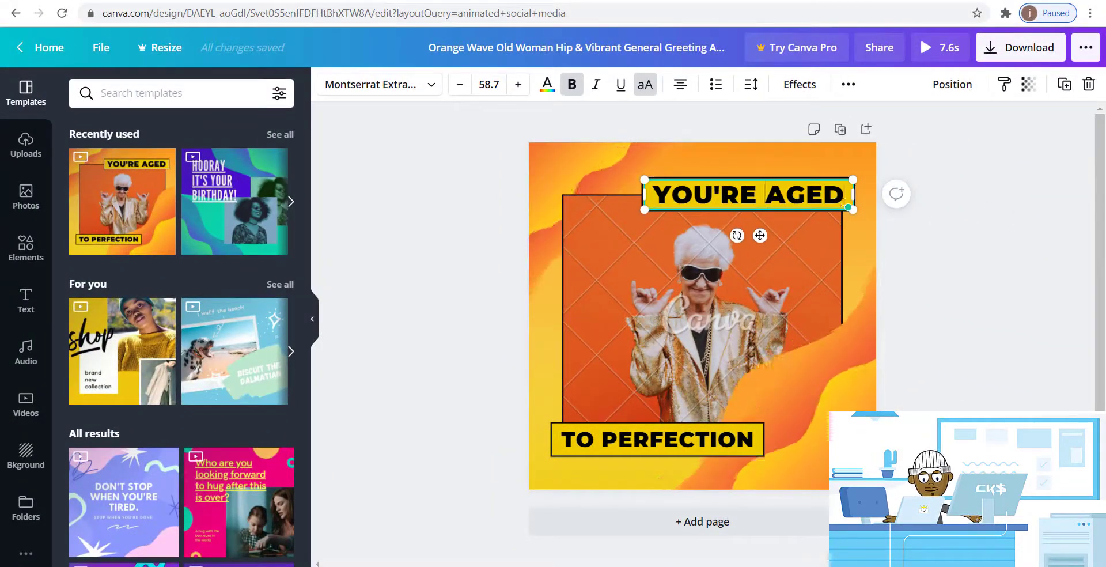
{"action": "key", "text": "BackSpace"}
{"action": "key", "text": "BackSpace"}
{"action": "key", "text": "BackSpace"}
{"action": "key", "text": "BackSpace"}
{"action": "key", "text": "BackSpace"}
{"action": "key", "text": "BackSpace"}
{"action": "key", "text": "BackSpace"}
{"action": "key", "text": "BackSpace"}
{"action": "key", "text": "BackSpace"}
{"action": "key", "text": "BackSpace"}
{"action": "key", "text": "BackSpace"}
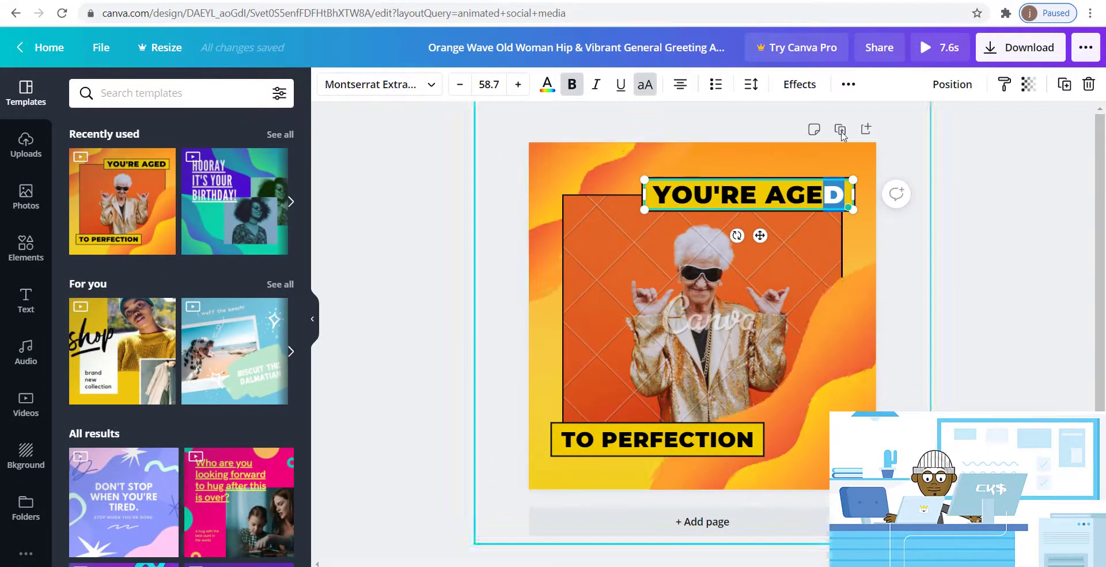
{"action": "type", "text": "CLO"}
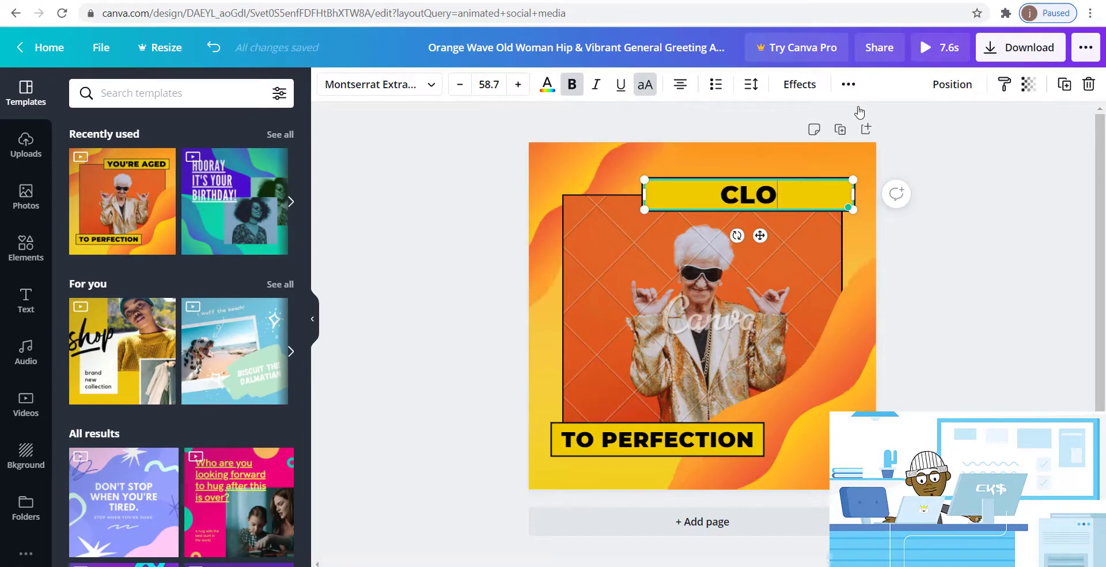
{"action": "type", "text": "UD KINGS"}
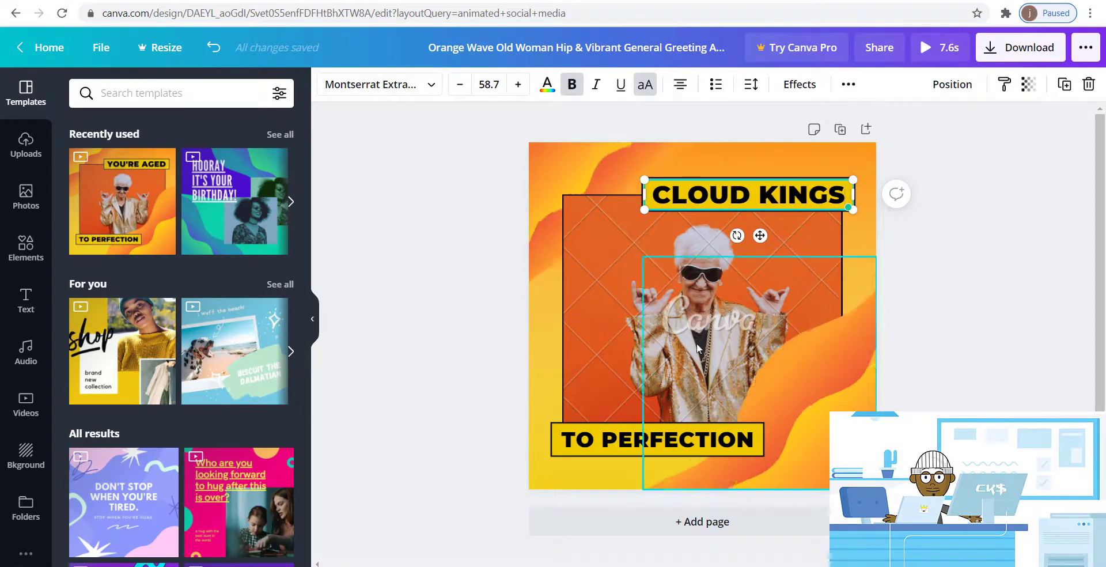
- Replace the lower caption "TO PERFECTION" with "CAMO HOODIE"
{"action": "left_click", "coordinate": [564, 440]}
{"action": "left_click_drag", "start_coordinate": [562, 439], "coordinate": [538, 447]}
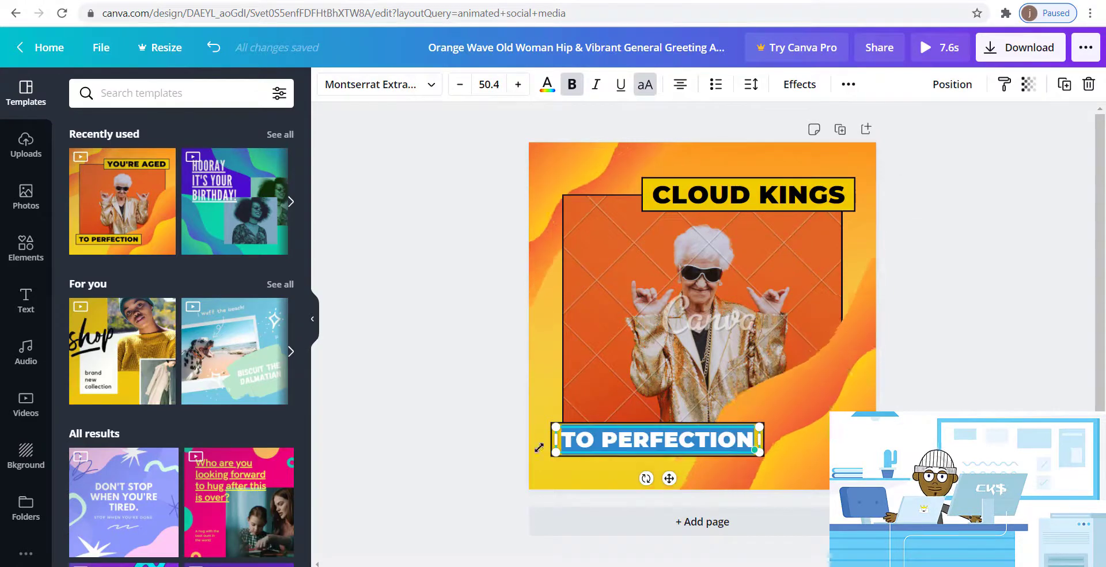
{"action": "type", "text": "CAMO HOODIE"}
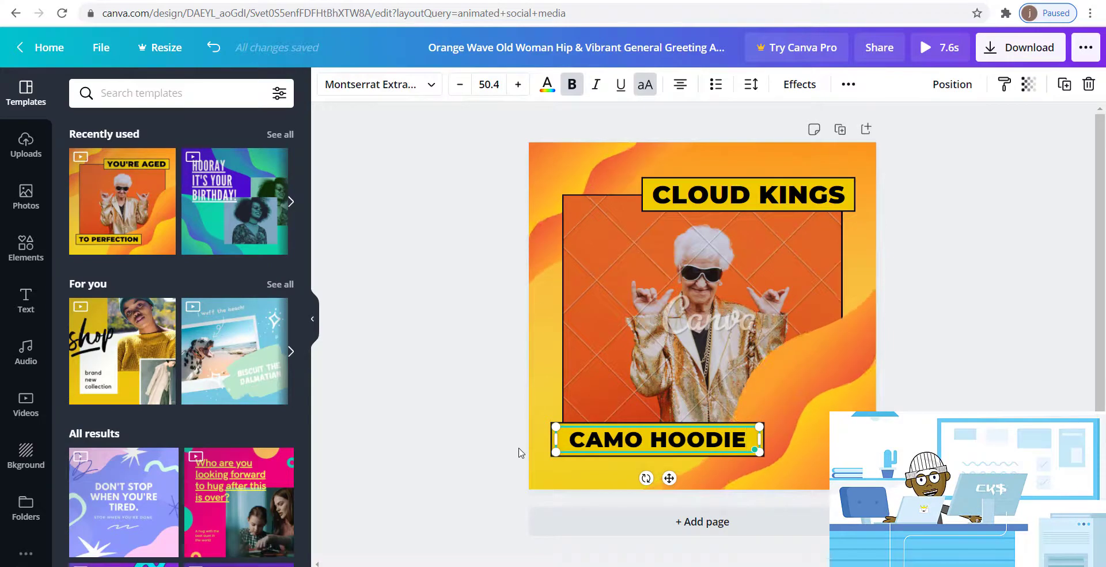
- Delete the watermarked photo of the old woman from the middle of the design
{"action": "left_click", "coordinate": [618, 291]}
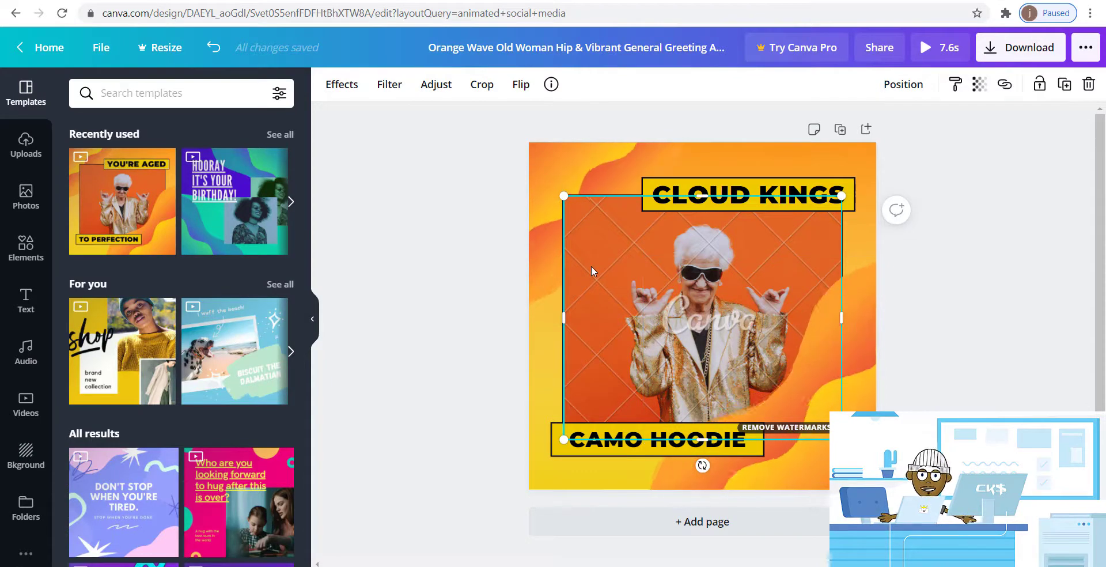
{"action": "key", "text": "Delete"}
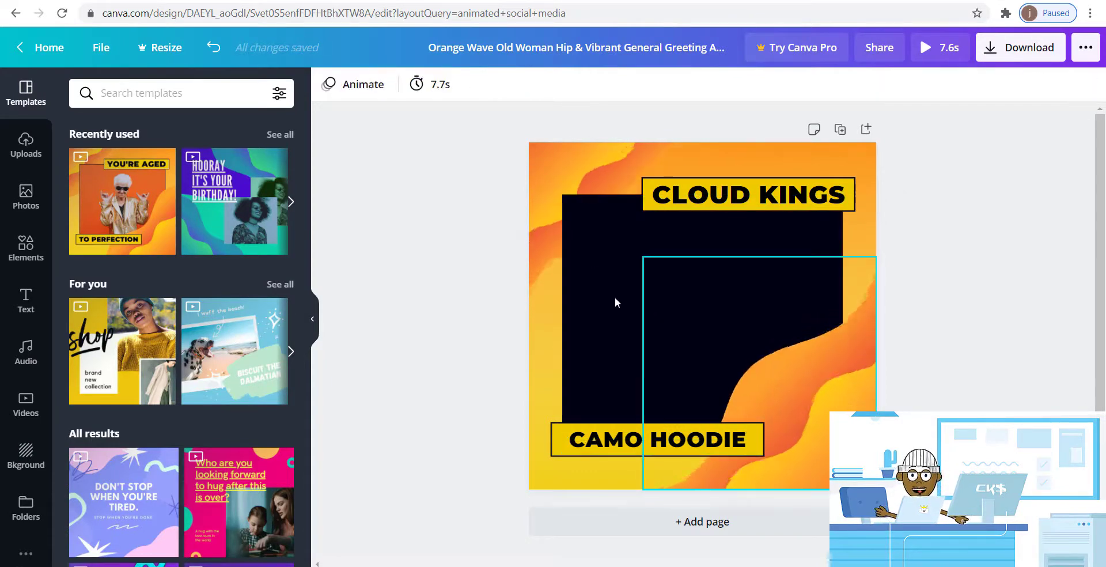
{"action": "left_click", "coordinate": [584, 292]}
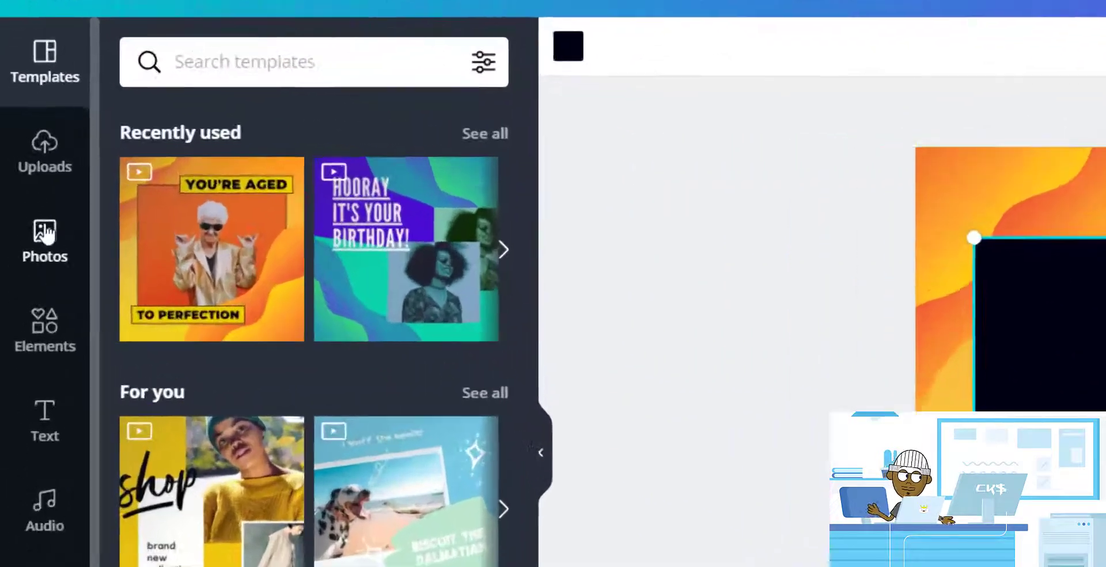
- Add the uploaded camo hoodie image to the design and delete the black square behind it
{"action": "left_click", "coordinate": [27, 193]}
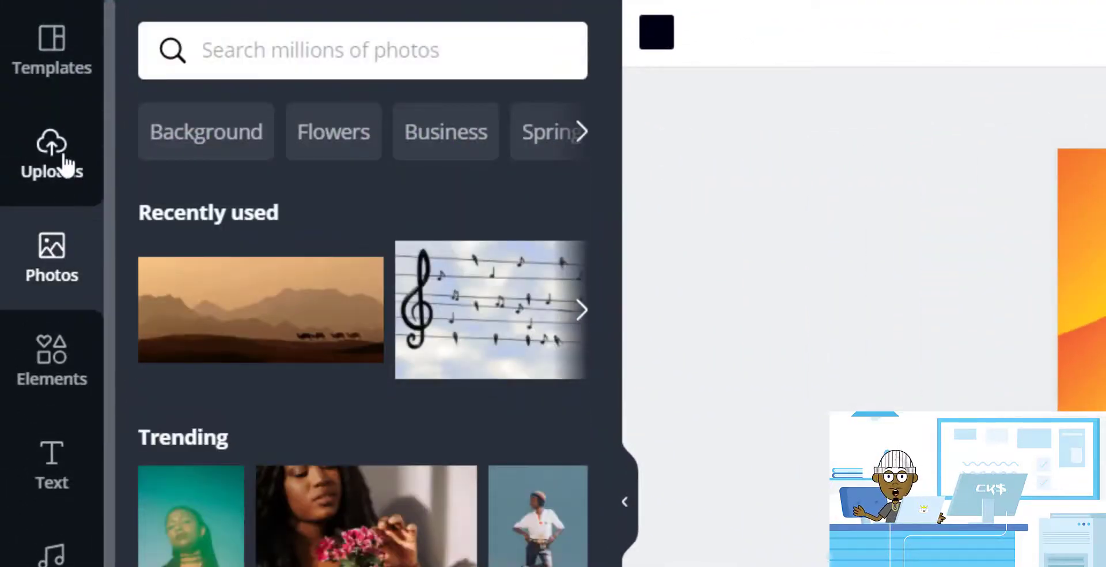
{"action": "left_click", "coordinate": [66, 162]}
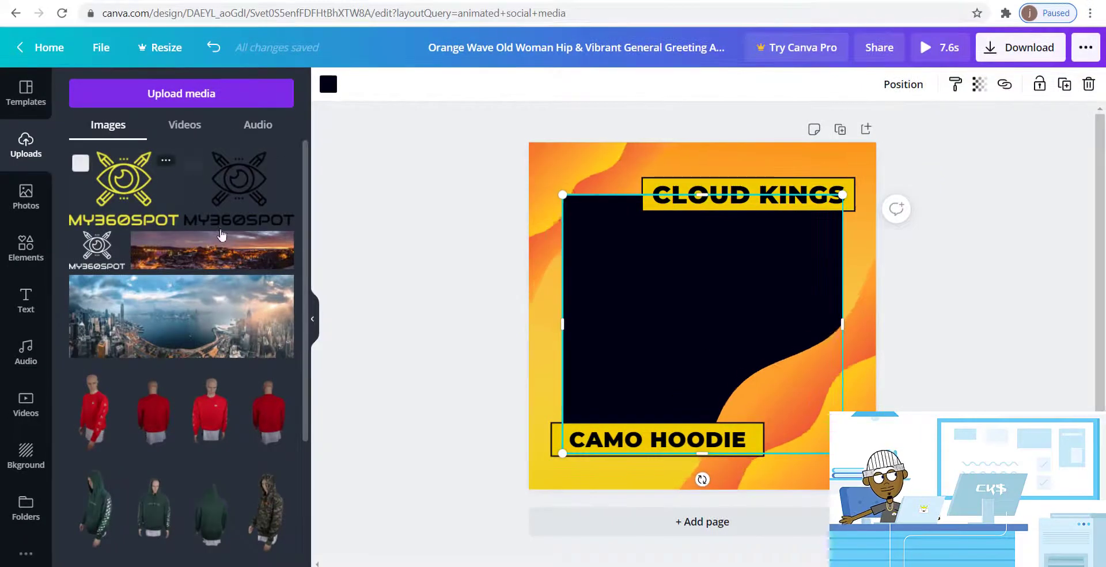
{"action": "scroll", "coordinate": [224, 323], "scroll_direction": "down", "scroll_amount": 2}
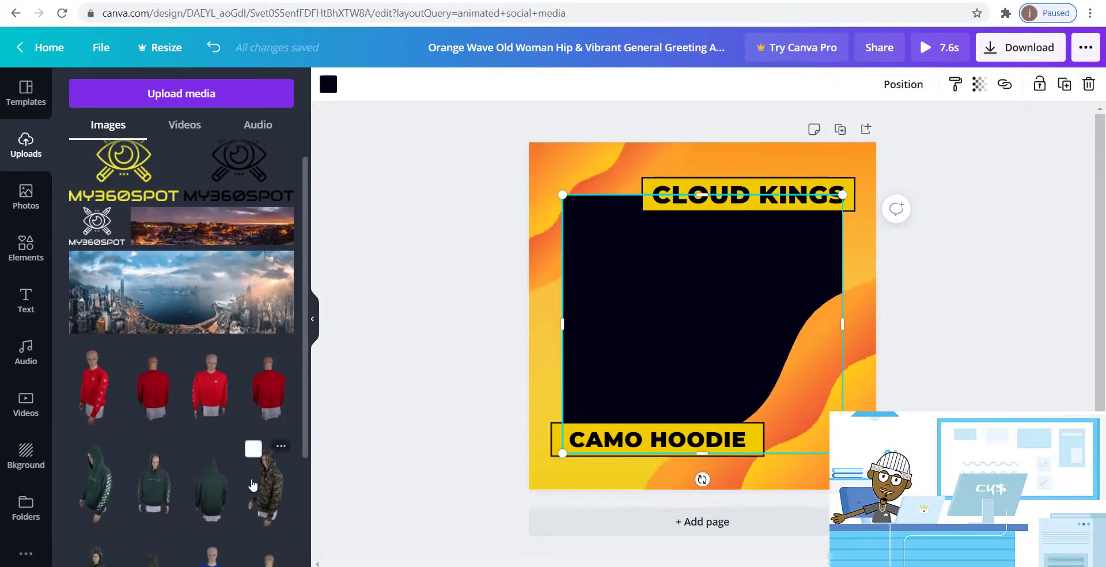
{"action": "left_click", "coordinate": [271, 510]}
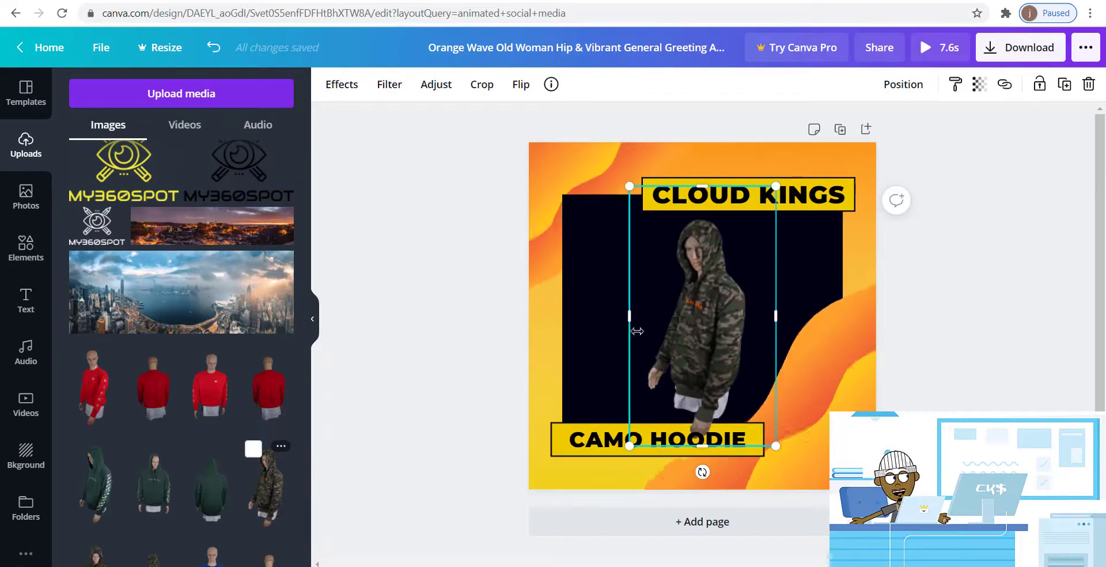
{"action": "left_click", "coordinate": [597, 273]}
{"action": "key", "text": "Delete"}
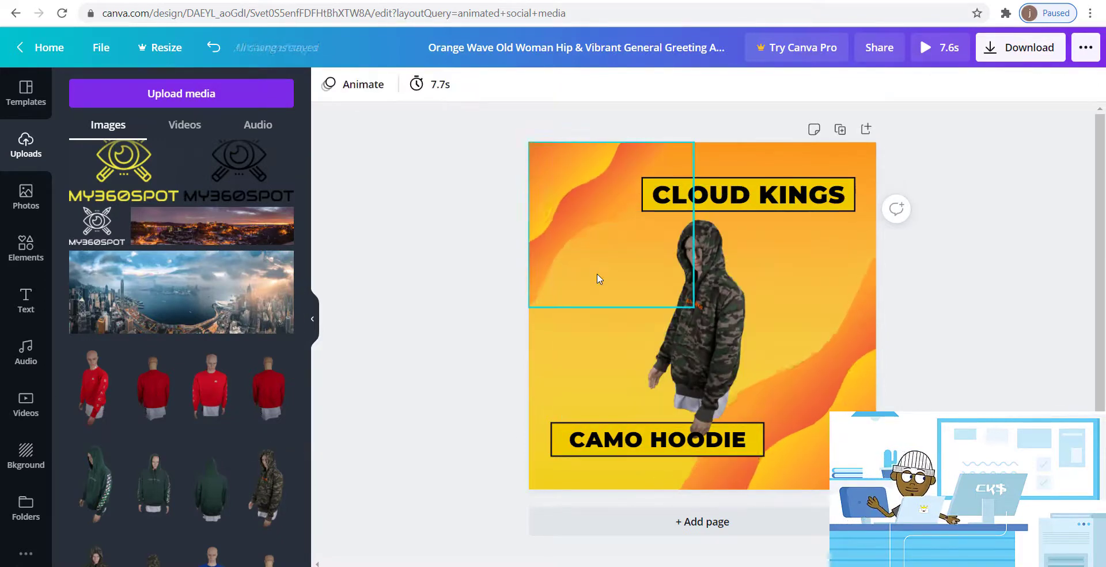
- Nudge the camo hoodie image slightly upward and send it backward one layer
{"action": "left_click_drag", "start_coordinate": [721, 312], "coordinate": [718, 310]}
{"action": "right_click", "coordinate": [714, 311]}
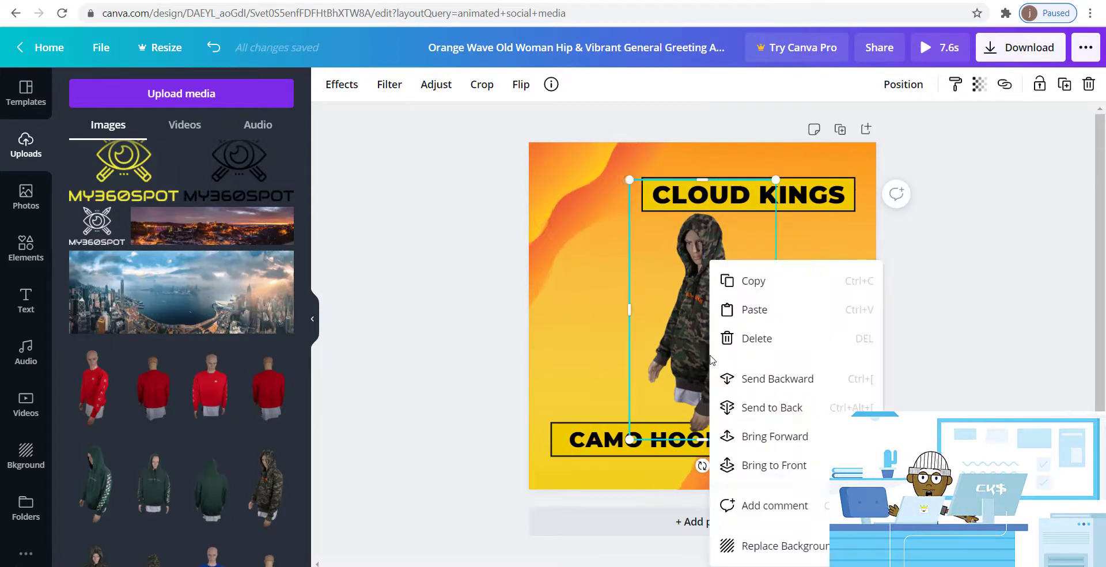
{"action": "left_click", "coordinate": [797, 381]}
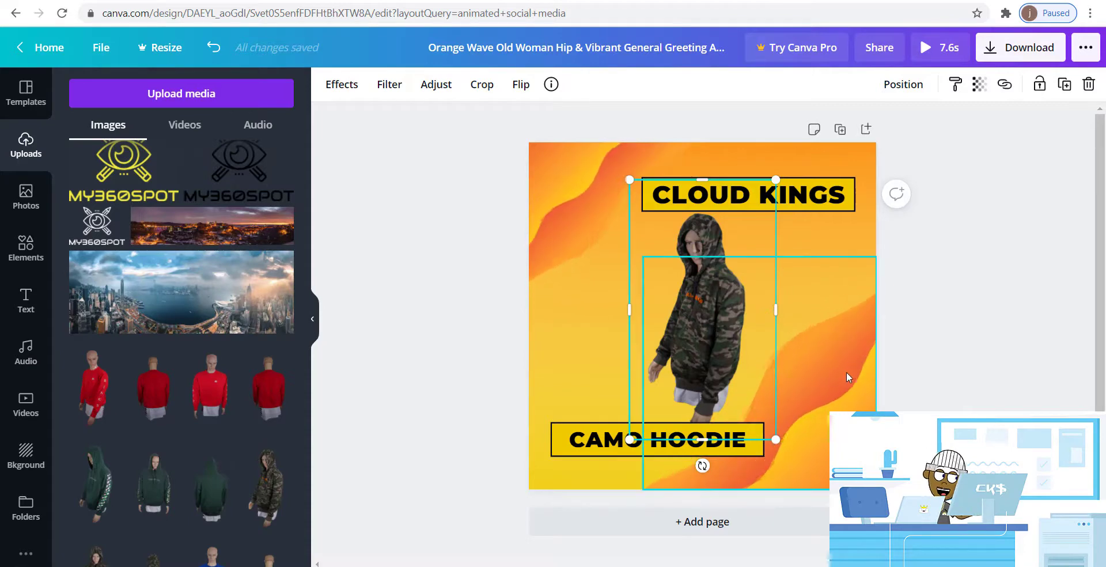
- Try sending the hoodie image to the back and bringing the lower orange wave graphic to the front
{"action": "right_click", "coordinate": [718, 378]}
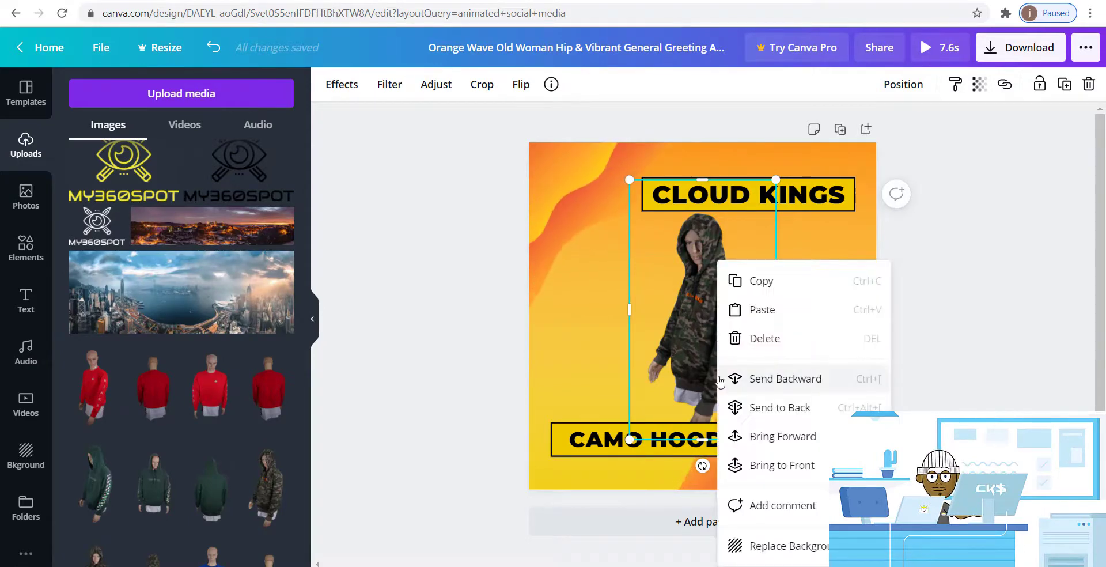
{"action": "left_click", "coordinate": [753, 409]}
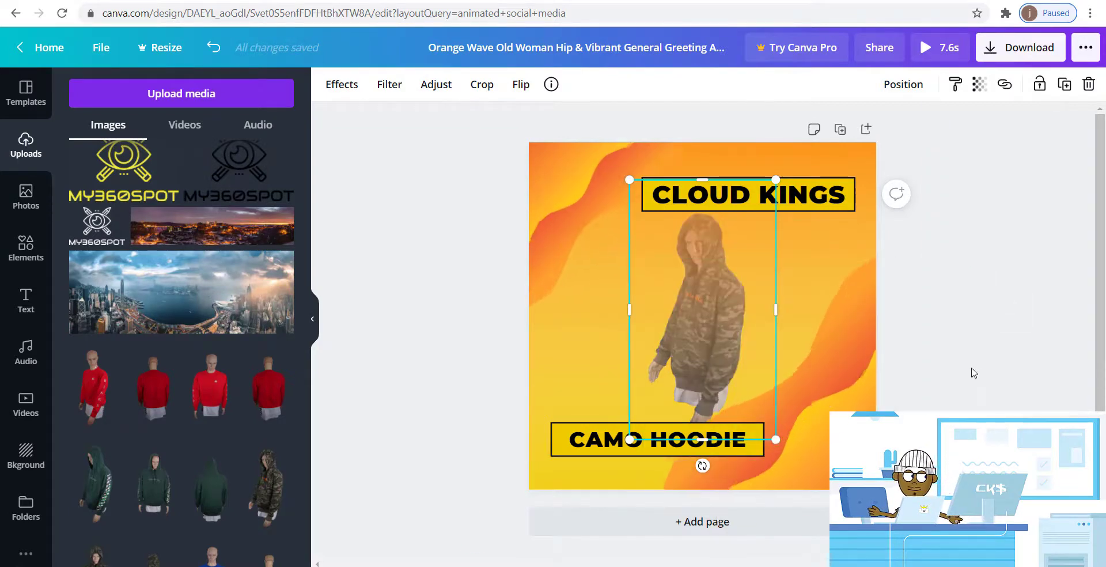
{"action": "right_click", "coordinate": [703, 354]}
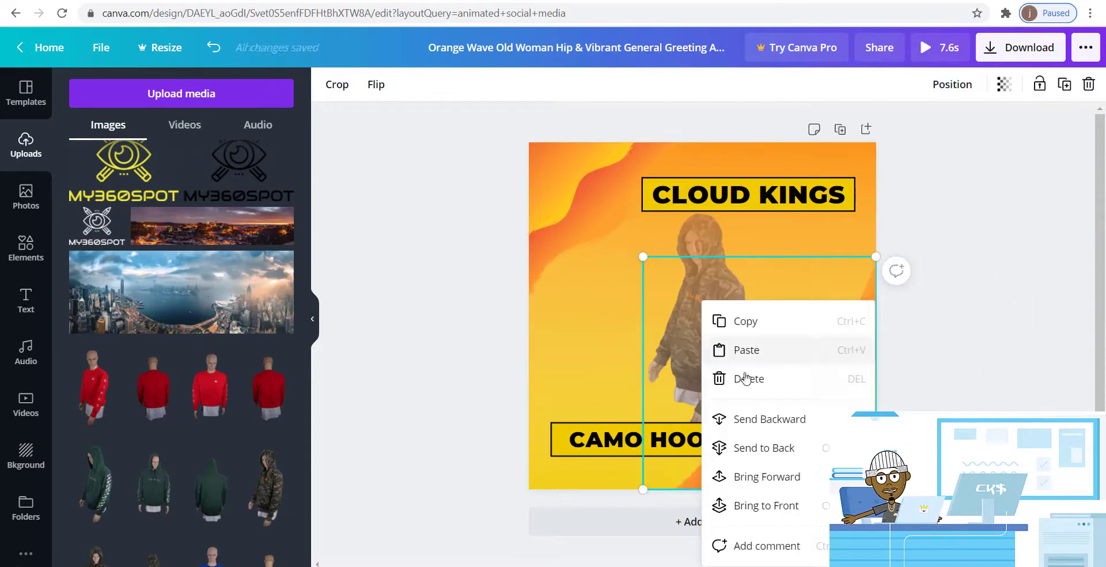
{"action": "left_click", "coordinate": [782, 483]}
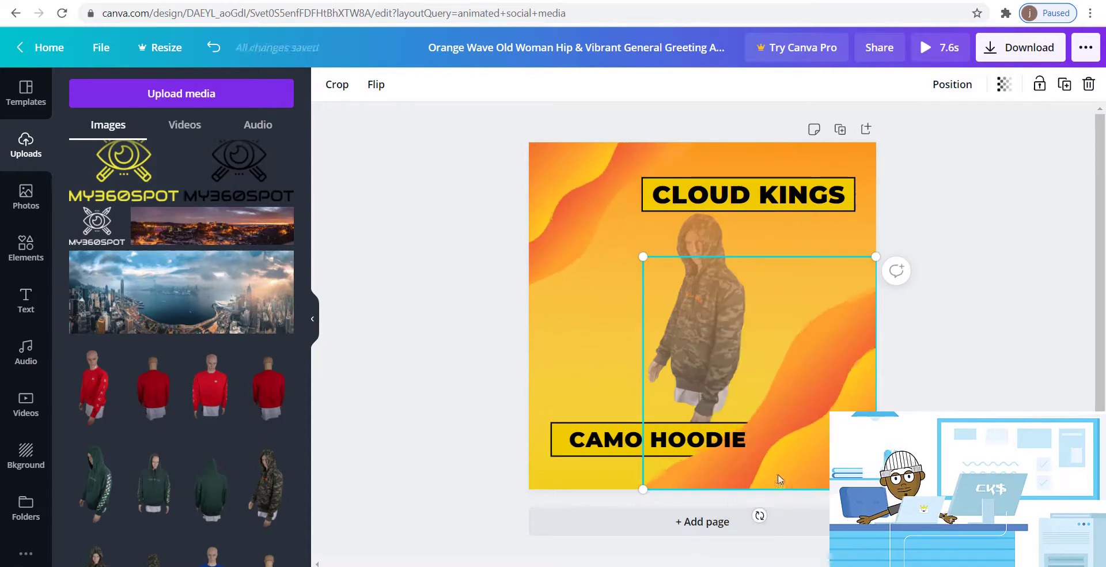
{"action": "right_click", "coordinate": [714, 362]}
{"action": "left_click", "coordinate": [767, 505]}
- Undo the layer order changes made to the orange wave graphic and the send-to-back of the hoodie image
{"action": "key", "text": "ctrl+z"}
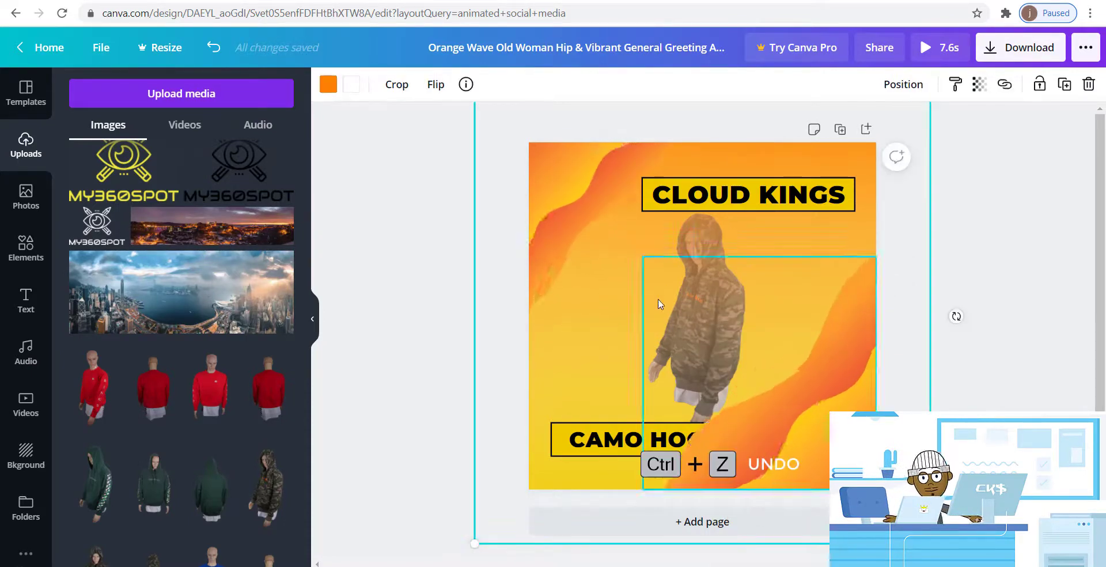
{"action": "left_click", "coordinate": [698, 324]}
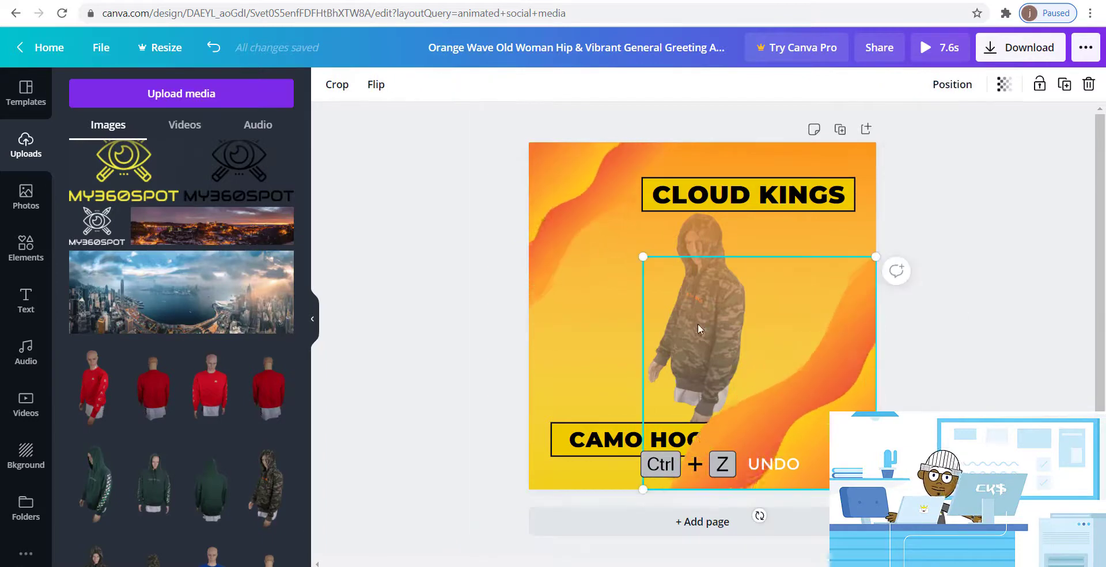
{"action": "left_click", "coordinate": [685, 254]}
{"action": "key", "text": "ctrl+z"}
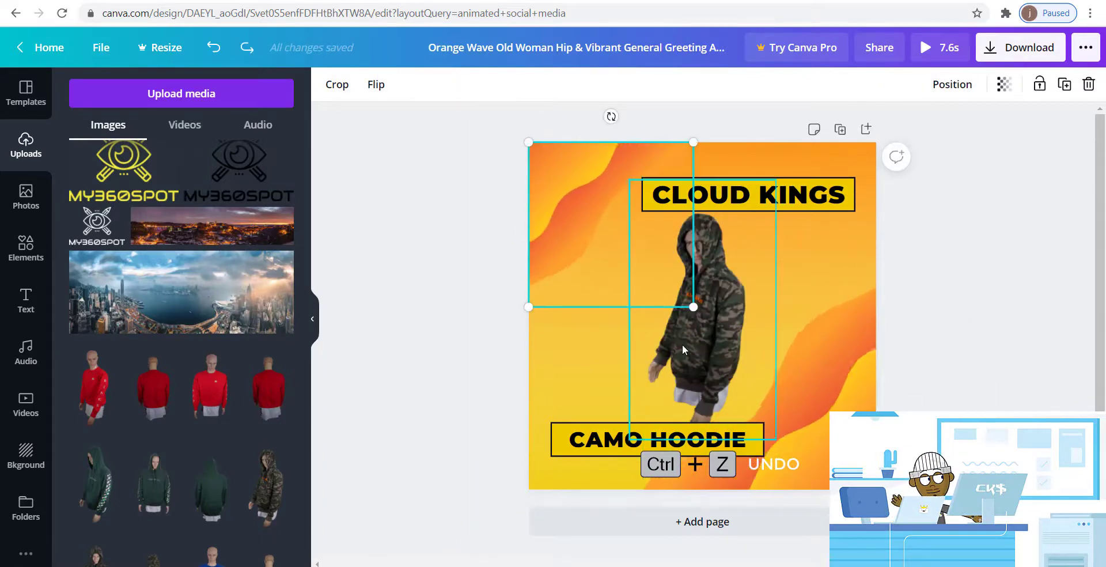
{"action": "left_click", "coordinate": [655, 350]}
{"action": "left_click", "coordinate": [576, 362]}
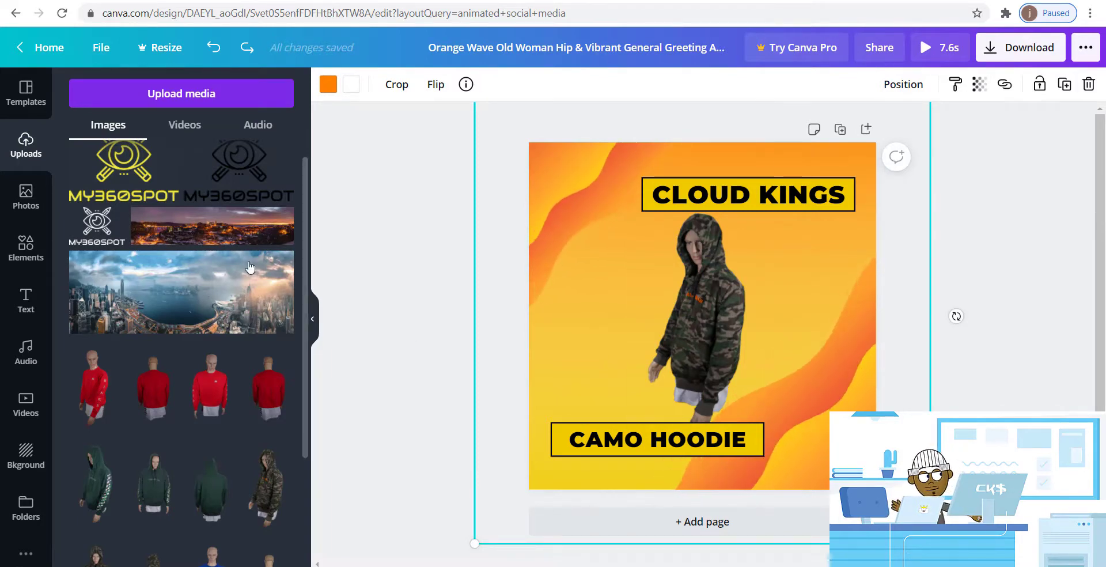
- Find the pink firework burst among the stickers in the elements library and add it to the design
{"action": "left_click", "coordinate": [21, 254]}
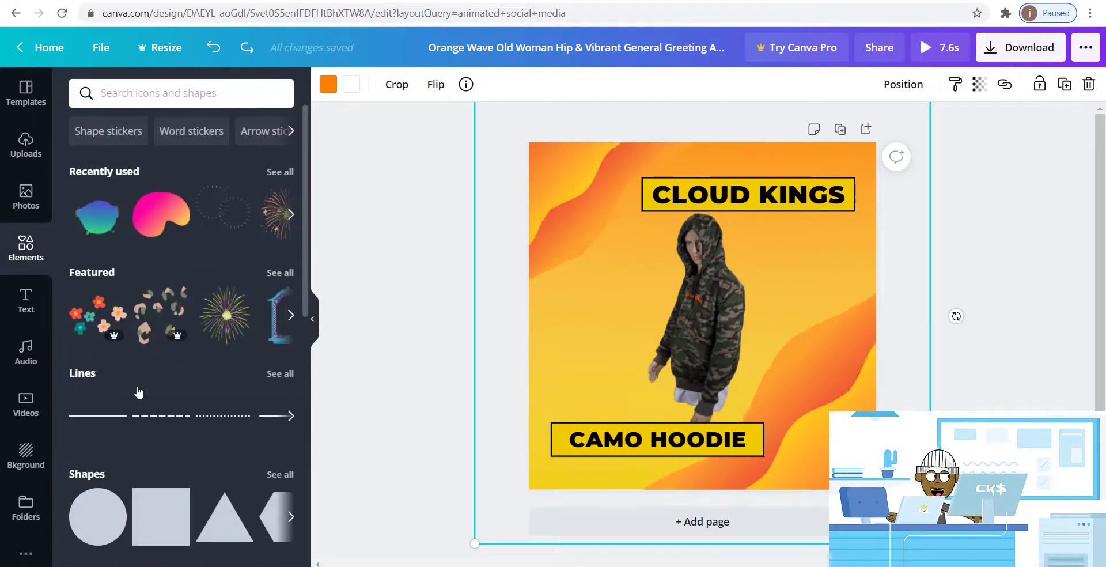
{"action": "scroll", "coordinate": [137, 391], "scroll_direction": "down", "scroll_amount": 5}
{"action": "scroll", "coordinate": [138, 392], "scroll_direction": "down", "scroll_amount": 4}
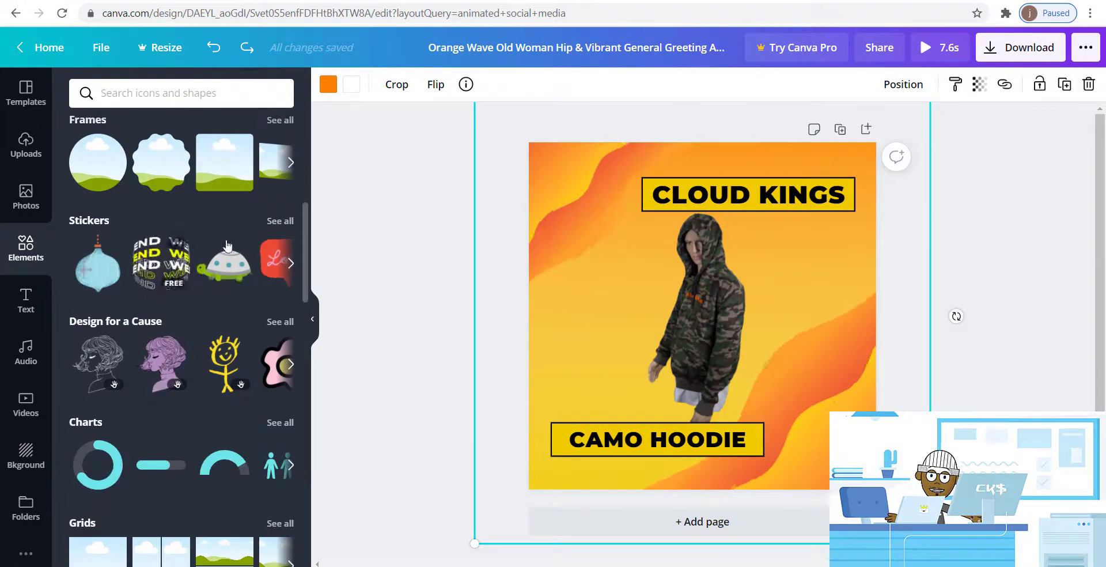
{"action": "left_click", "coordinate": [291, 266]}
{"action": "left_click", "coordinate": [290, 266]}
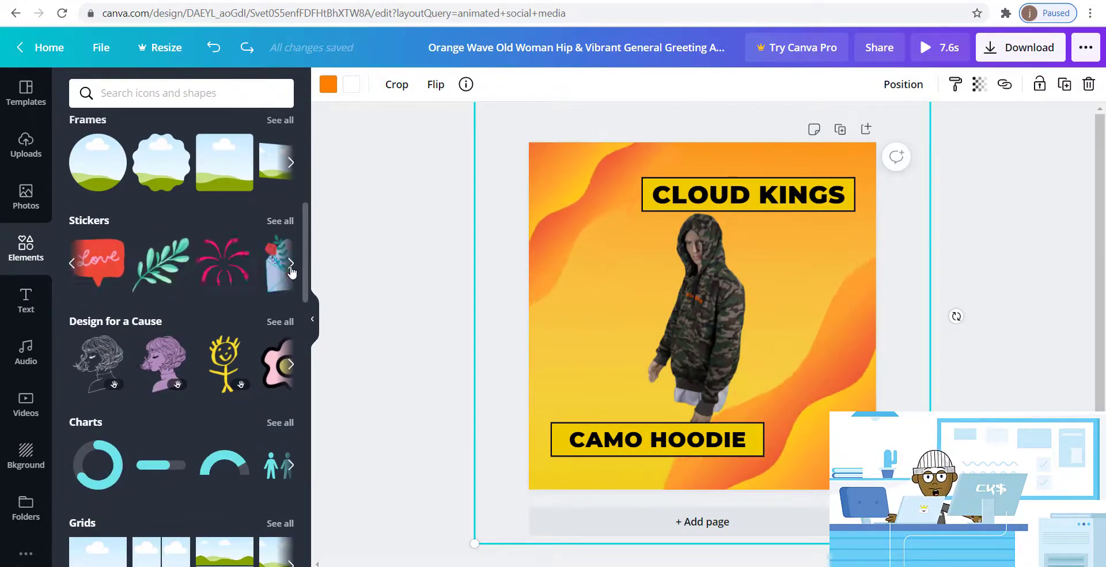
{"action": "left_click", "coordinate": [291, 266]}
{"action": "left_click", "coordinate": [291, 266]}
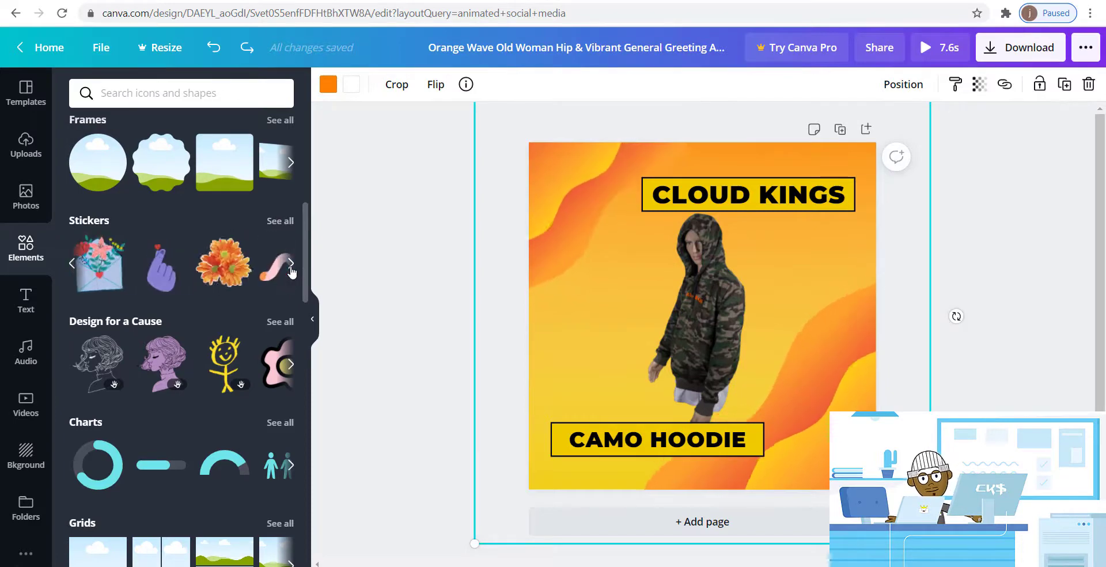
{"action": "left_click", "coordinate": [70, 263]}
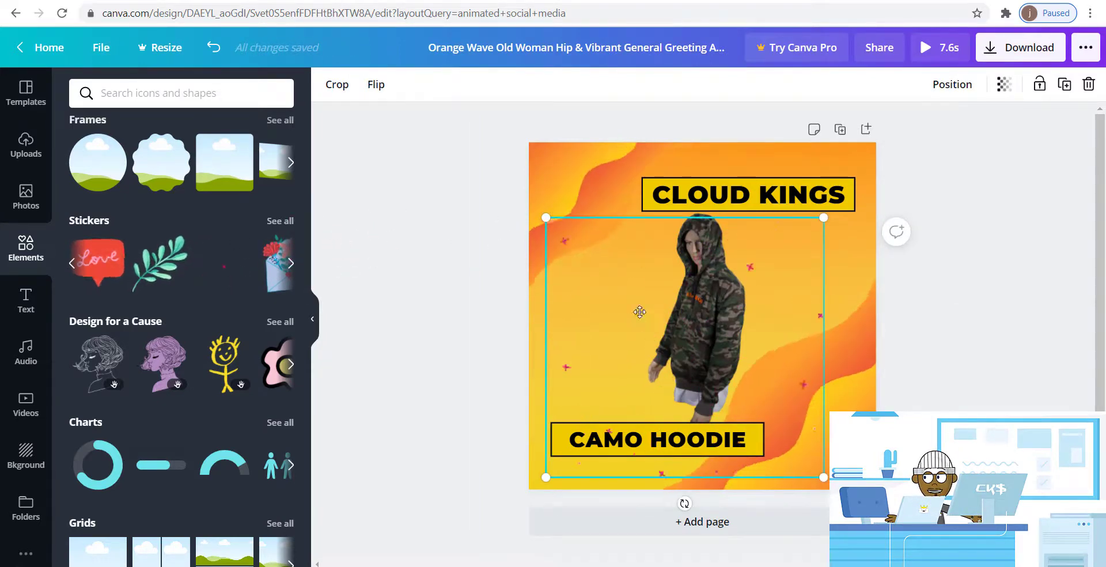
- Shrink the firework sticker and place it over the right end of the CLOUD KINGS heading
{"action": "left_click_drag", "start_coordinate": [665, 348], "coordinate": [639, 284]}
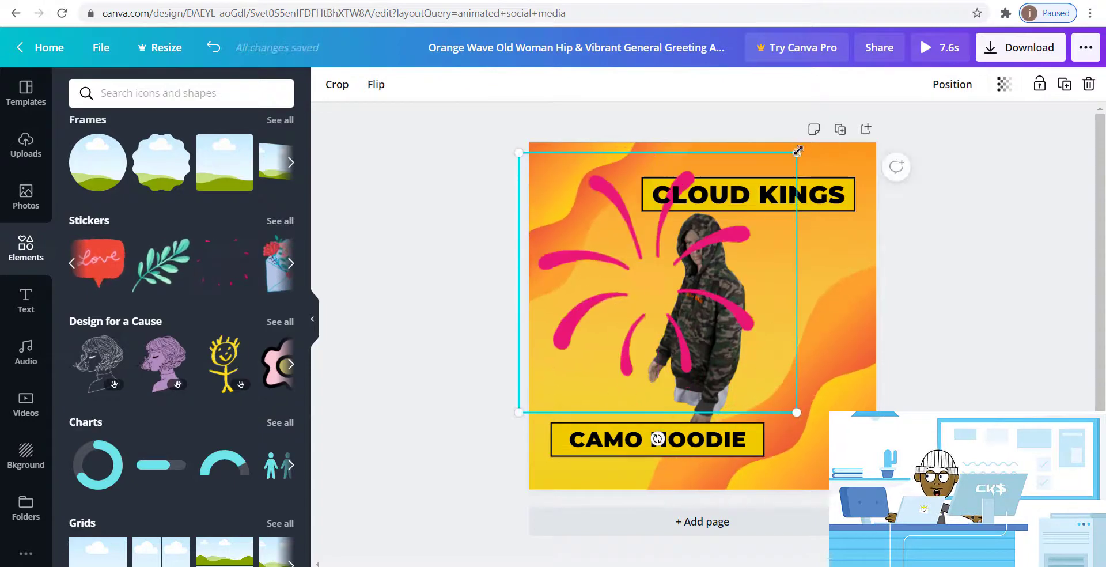
{"action": "left_click_drag", "start_coordinate": [796, 152], "coordinate": [616, 321]}
{"action": "left_click_drag", "start_coordinate": [579, 367], "coordinate": [823, 188]}
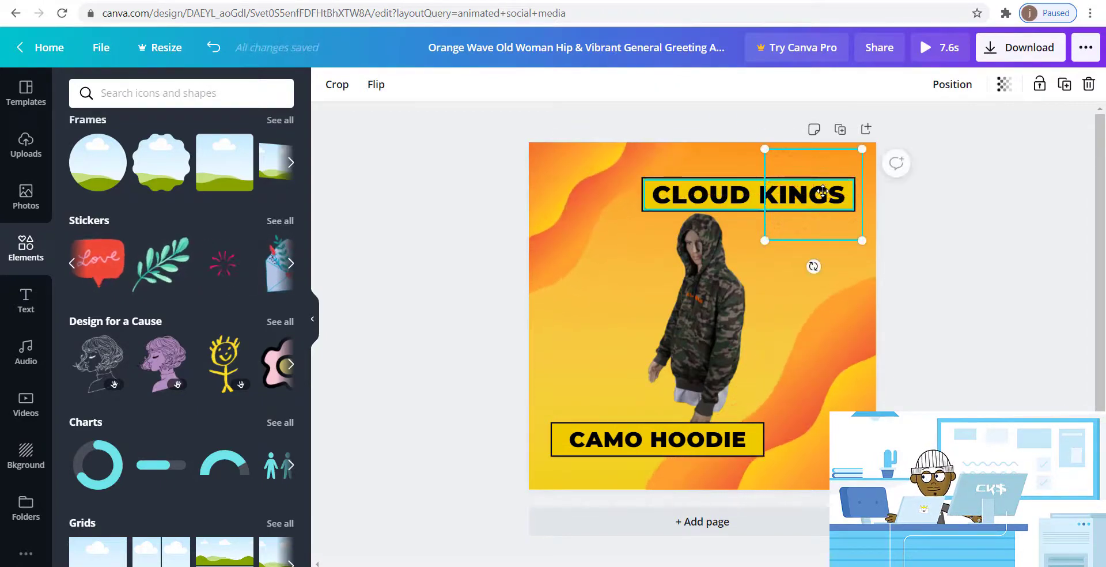
- Try changing the layer order of the CLOUD KINGS heading relative to the firework sticker
{"action": "right_click", "coordinate": [825, 196]}
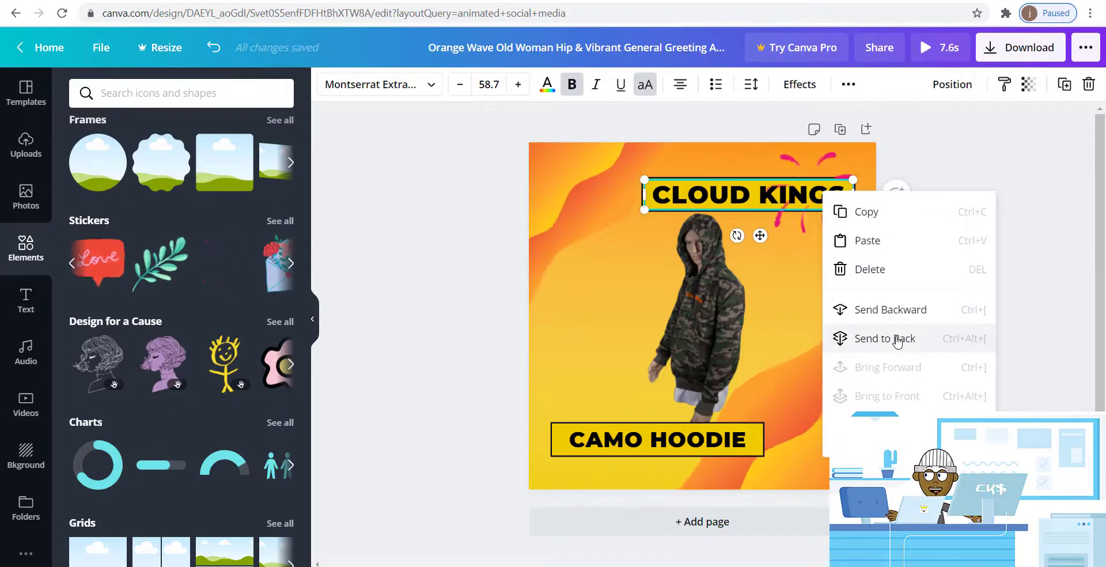
{"action": "left_click", "coordinate": [897, 302]}
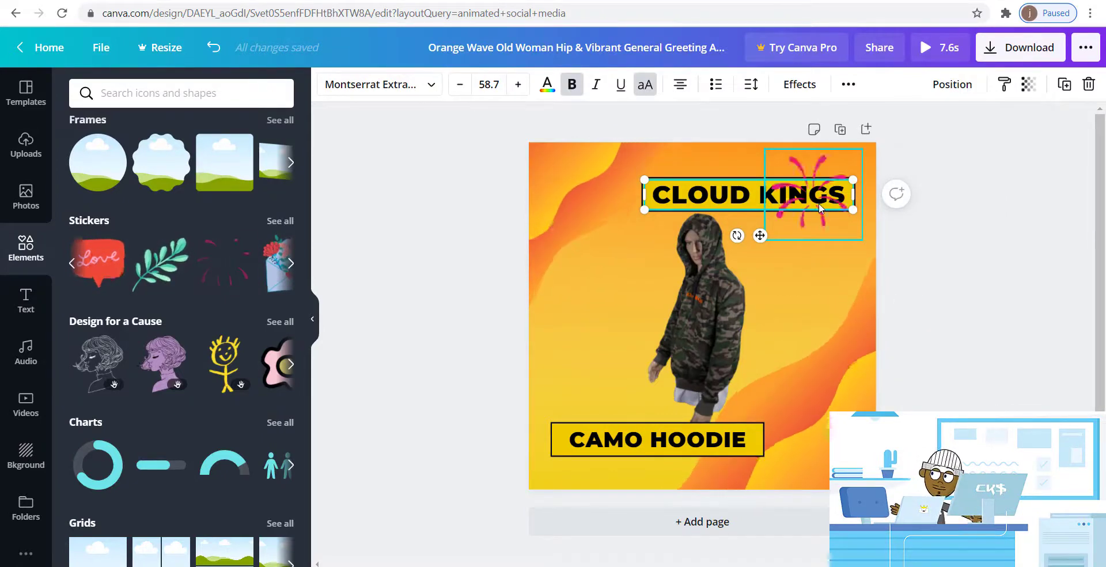
{"action": "right_click", "coordinate": [821, 208]}
{"action": "left_click", "coordinate": [865, 323]}
{"action": "right_click", "coordinate": [809, 212]}
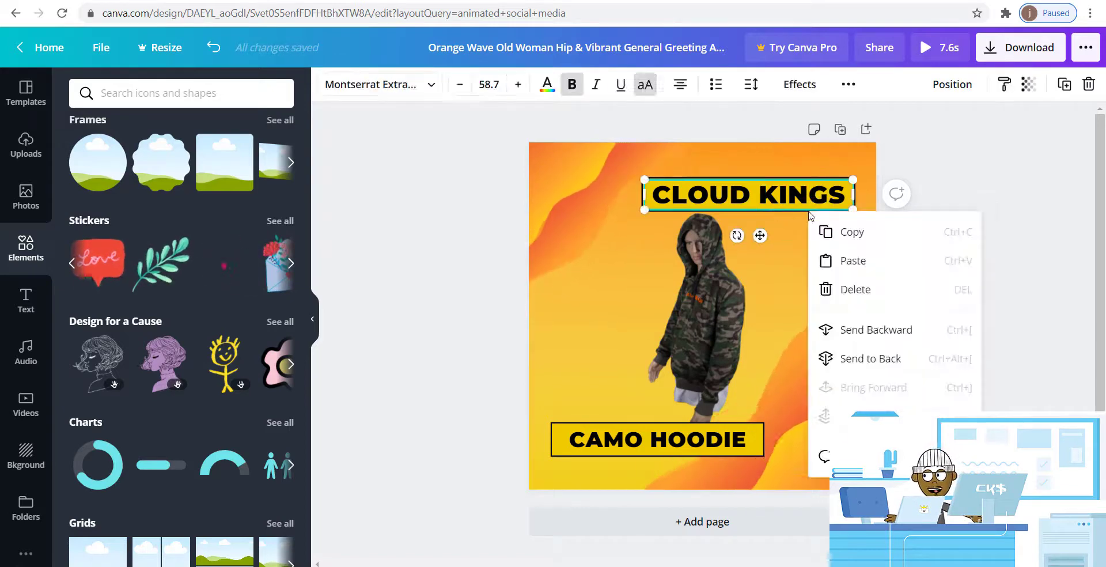
{"action": "left_click", "coordinate": [887, 339]}
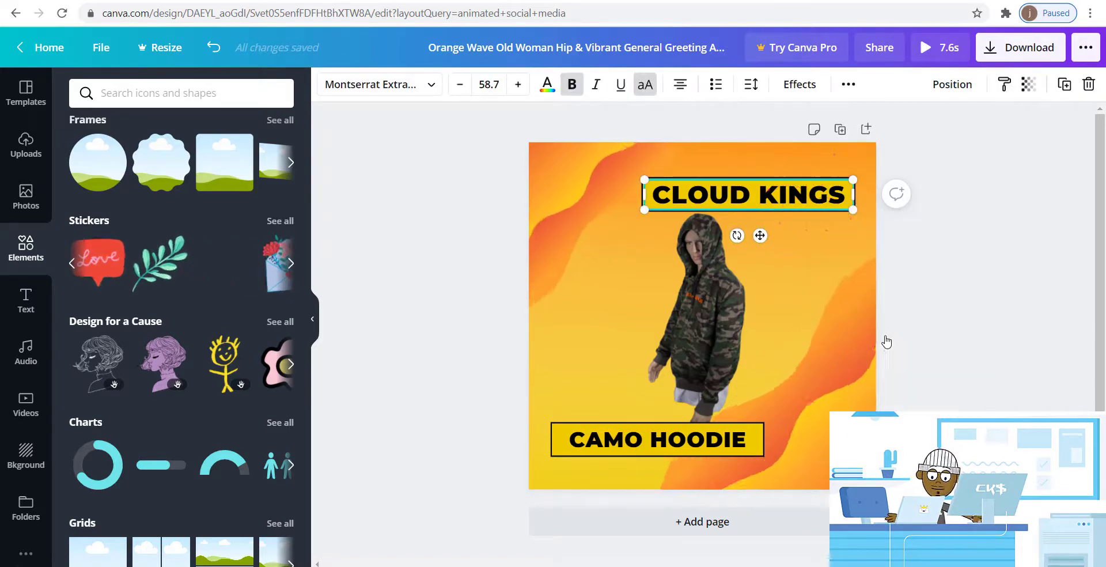
- Send the firework sticker at the CLOUD KINGS heading to the back and deselect it
{"action": "right_click", "coordinate": [829, 186]}
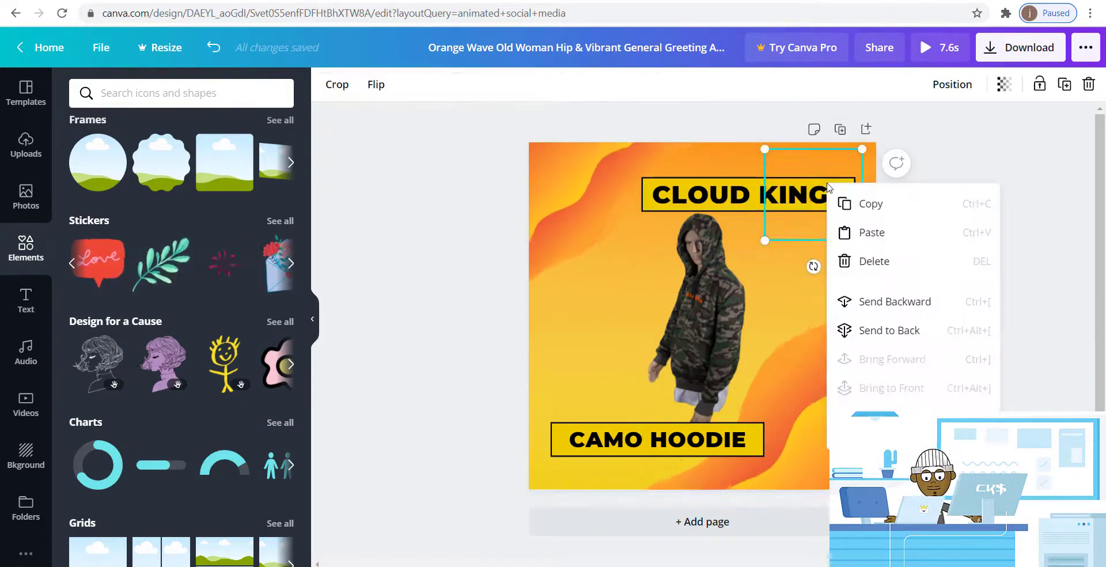
{"action": "left_click", "coordinate": [886, 345]}
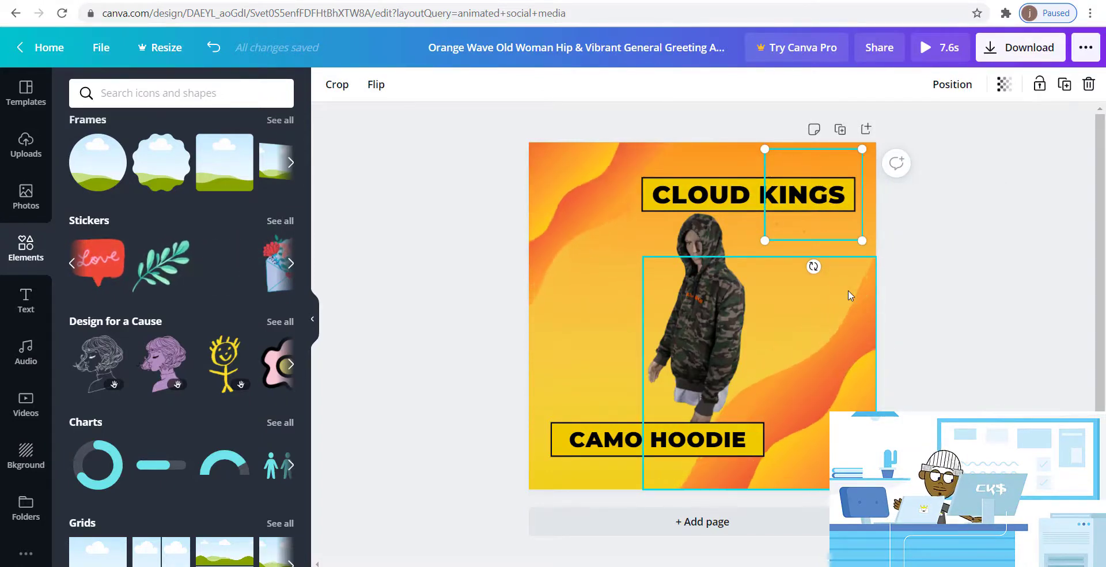
{"action": "left_click", "coordinate": [906, 340]}
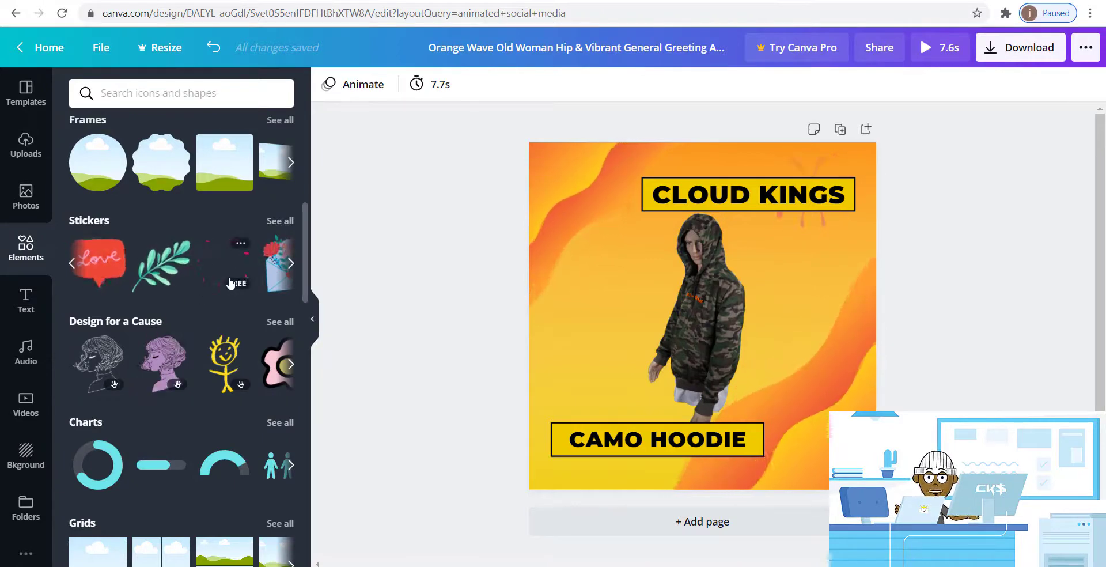
- Add a second pink firework sticker, resize it to about 377 by 354, and place it in the design's lower-left corner
{"action": "left_click_drag", "start_coordinate": [230, 283], "coordinate": [550, 391]}
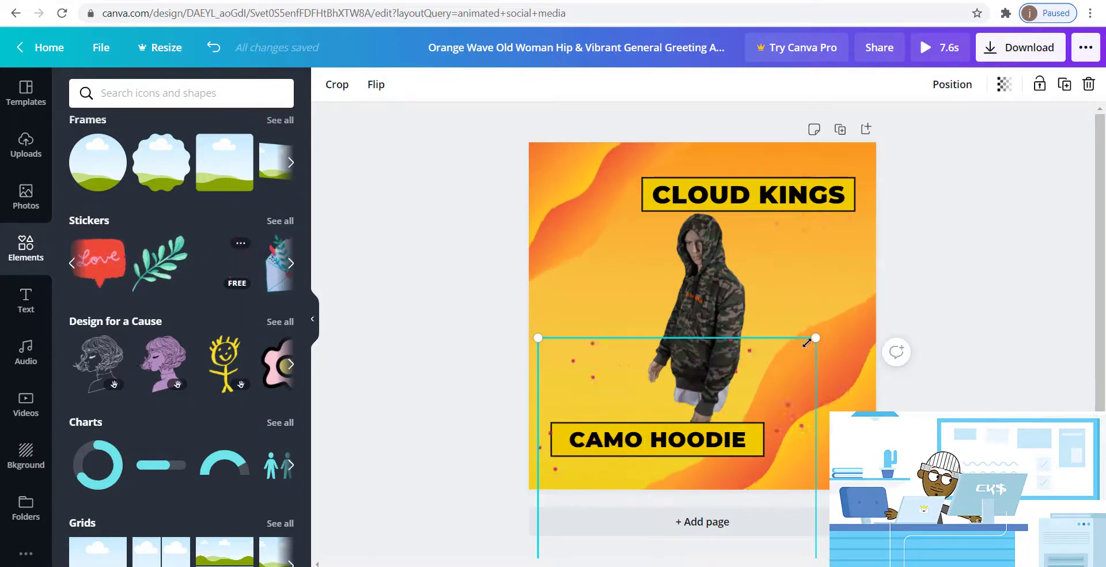
{"action": "left_click_drag", "start_coordinate": [662, 461], "coordinate": [658, 390]}
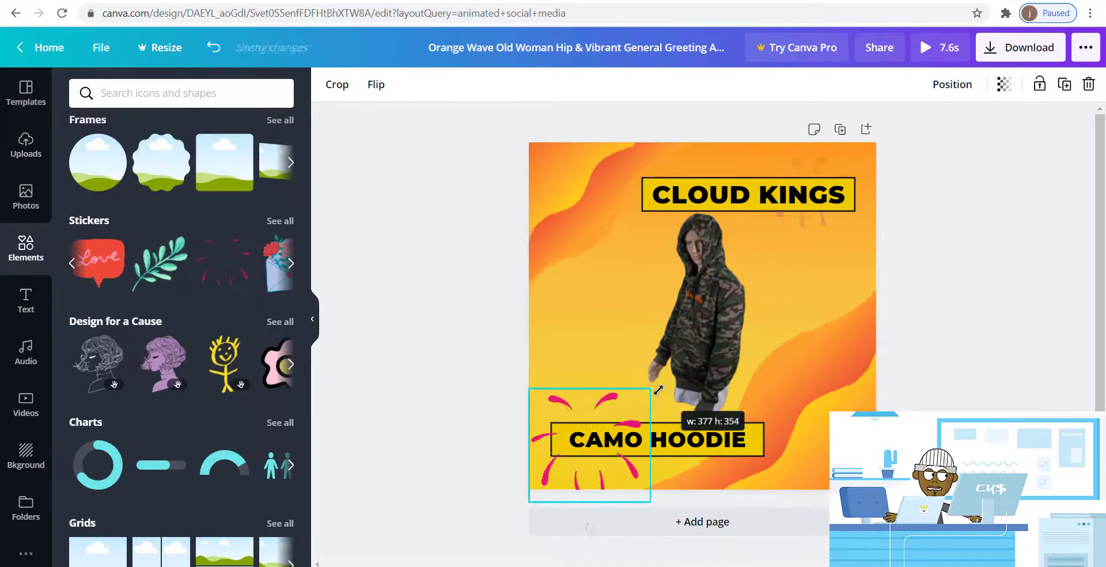
{"action": "left_click_drag", "start_coordinate": [606, 442], "coordinate": [606, 446]}
{"action": "left_click", "coordinate": [565, 396]}
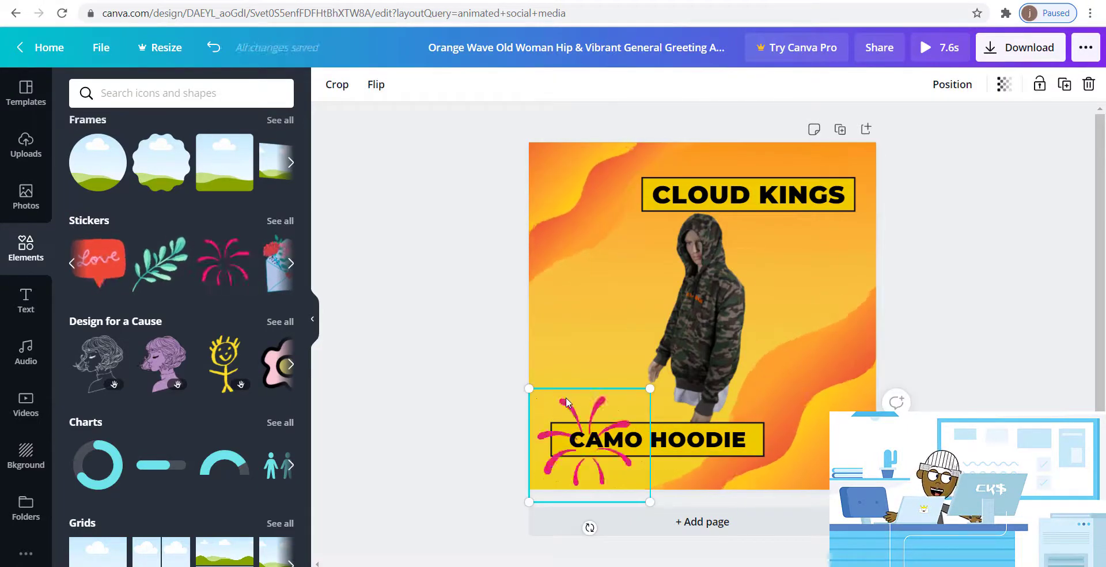
{"action": "left_click_drag", "start_coordinate": [568, 397], "coordinate": [571, 390]}
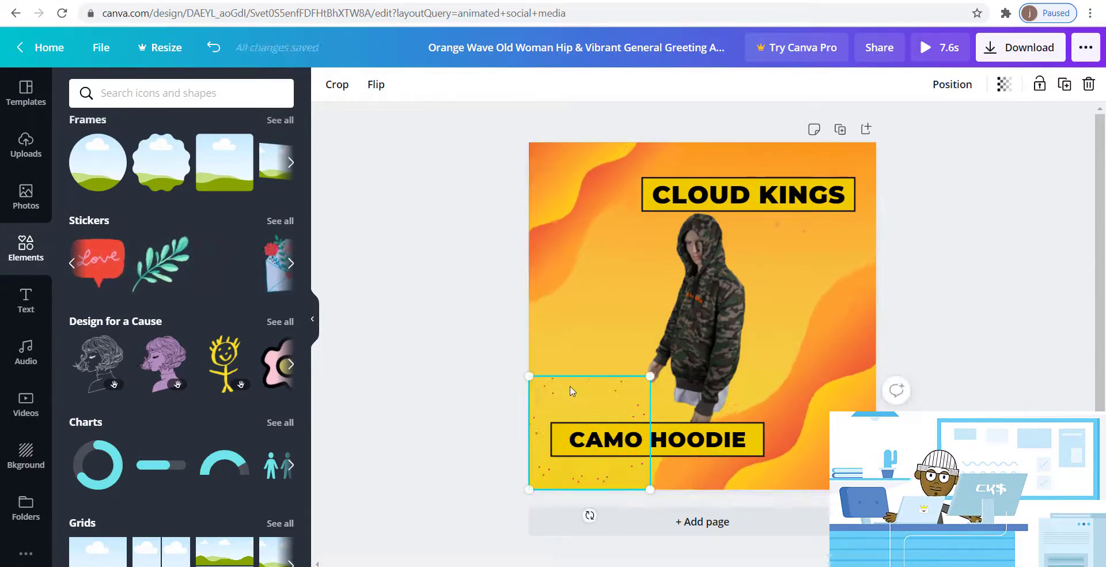
{"action": "left_click", "coordinate": [353, 84]}
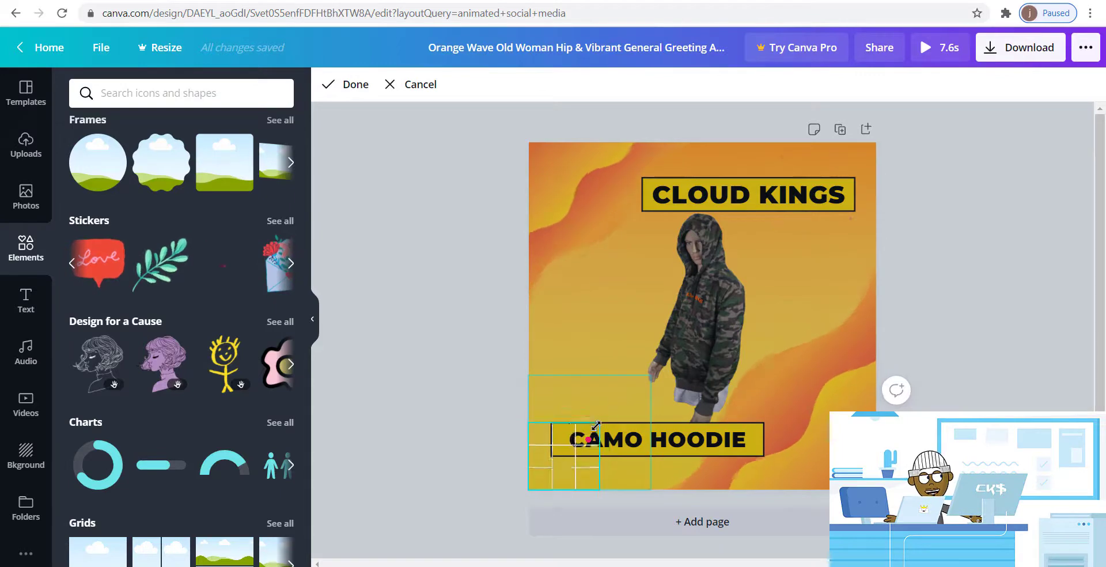
{"action": "left_click_drag", "start_coordinate": [665, 354], "coordinate": [695, 333]}
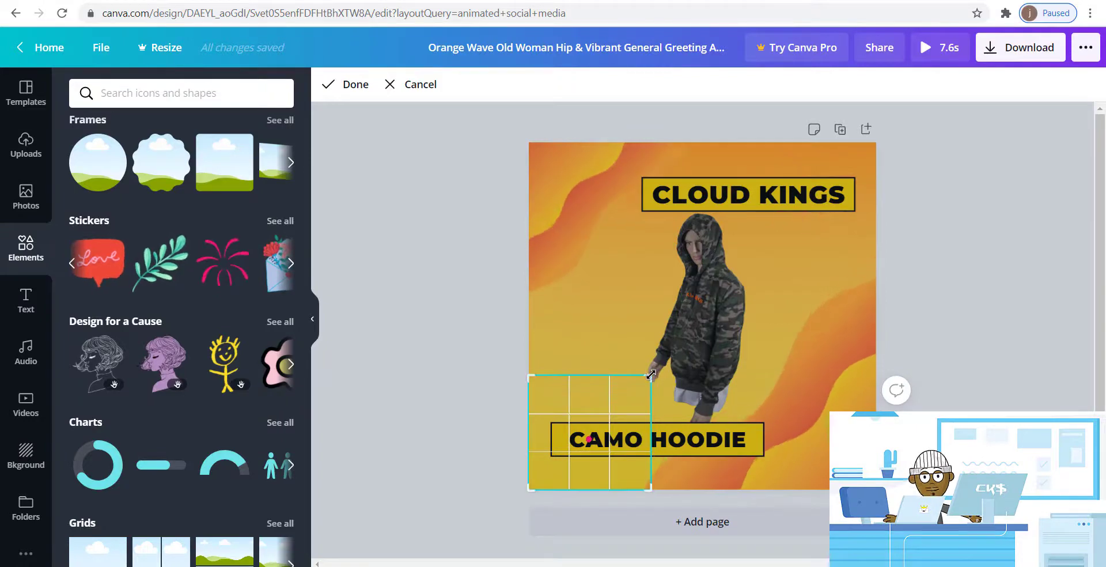
{"action": "left_click", "coordinate": [435, 84]}
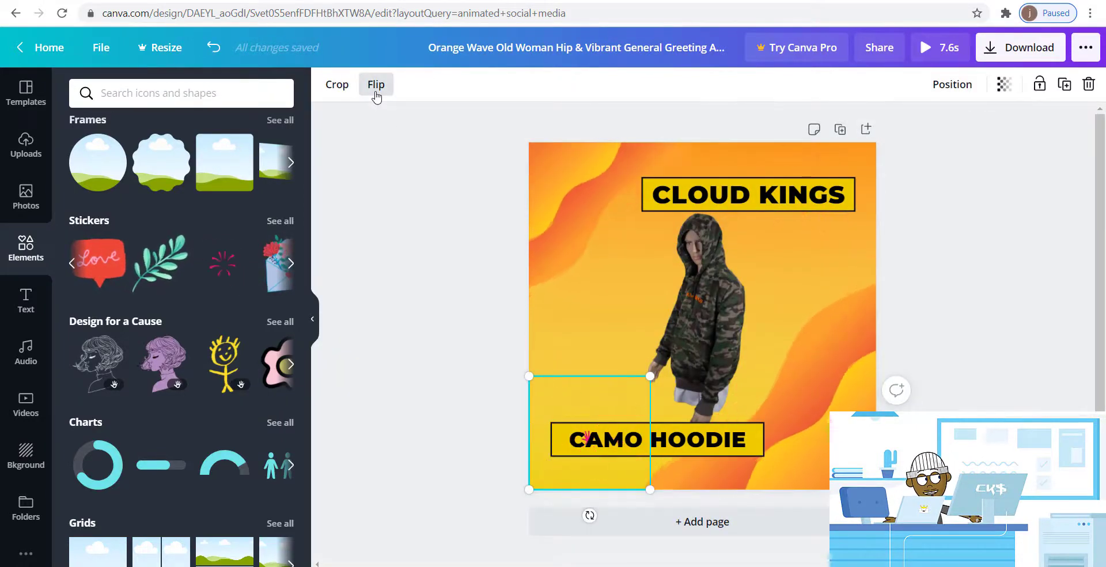
- Flip the firework sticker over the CAMO HOODIE label vertically
{"action": "left_click", "coordinate": [376, 87]}
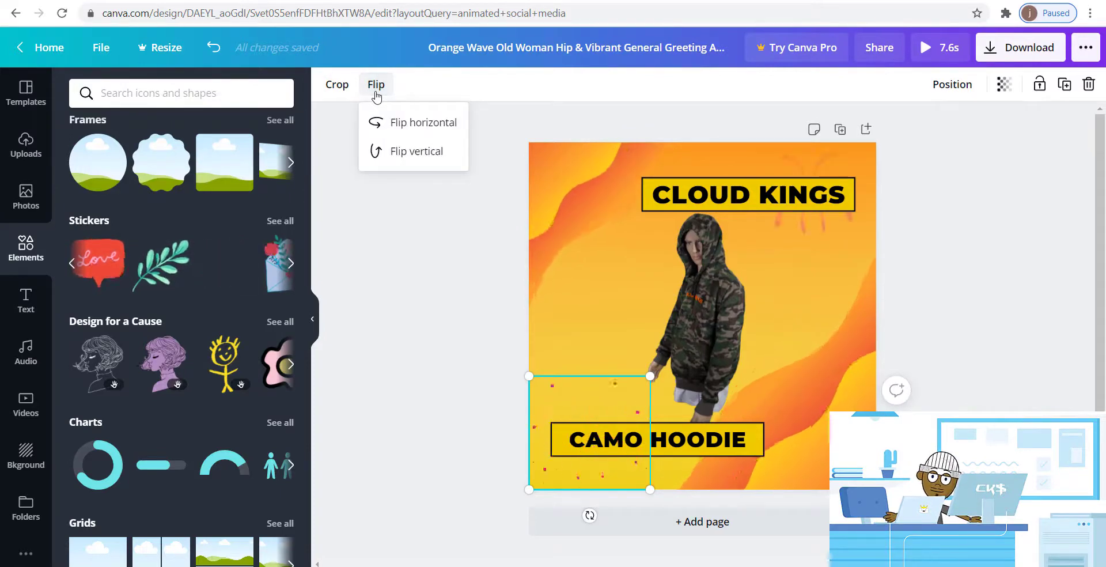
{"action": "left_click", "coordinate": [408, 153]}
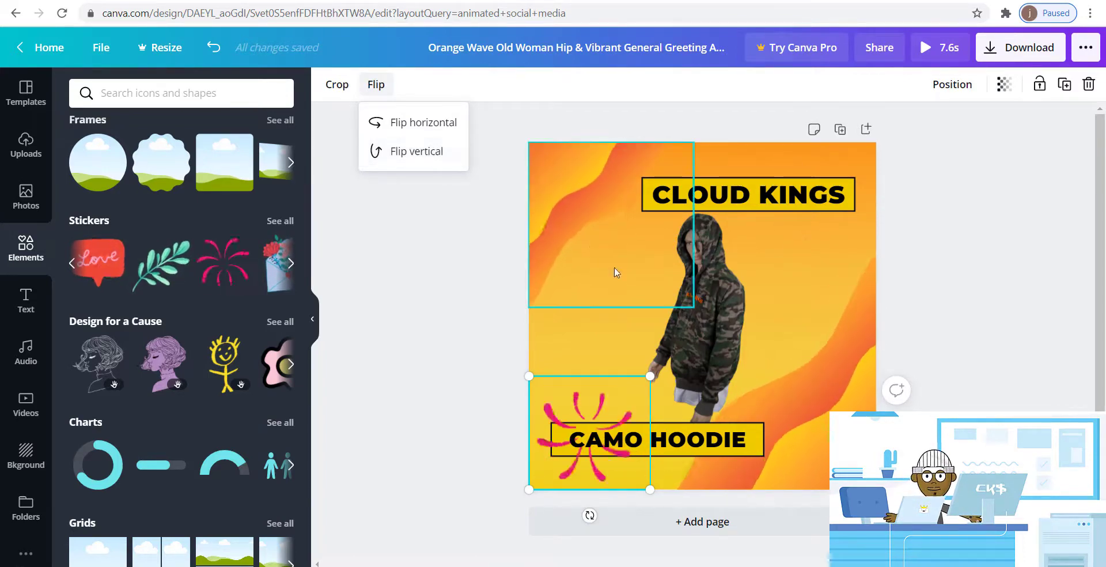
- Try shifting the lower firework sticker down past the page edge, and undo the move
{"action": "left_click", "coordinate": [604, 451]}
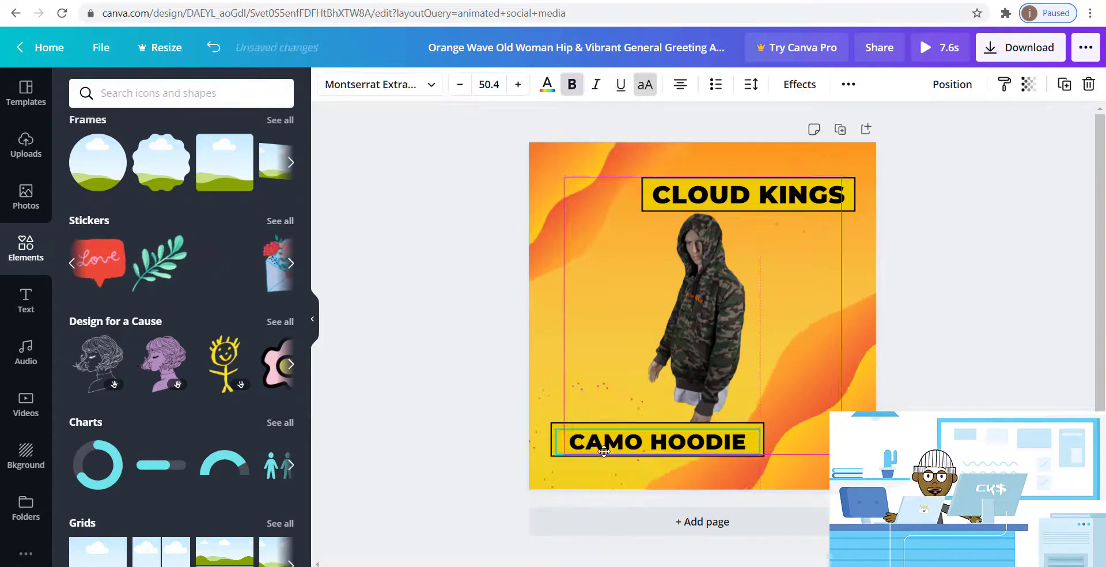
{"action": "left_click", "coordinate": [585, 409]}
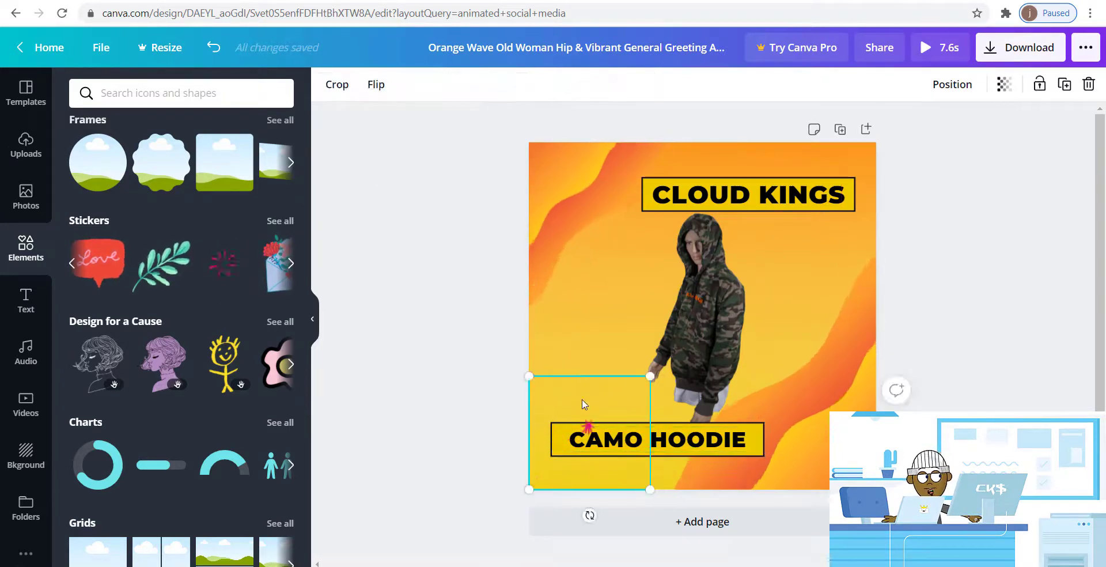
{"action": "left_click_drag", "start_coordinate": [583, 439], "coordinate": [580, 422]}
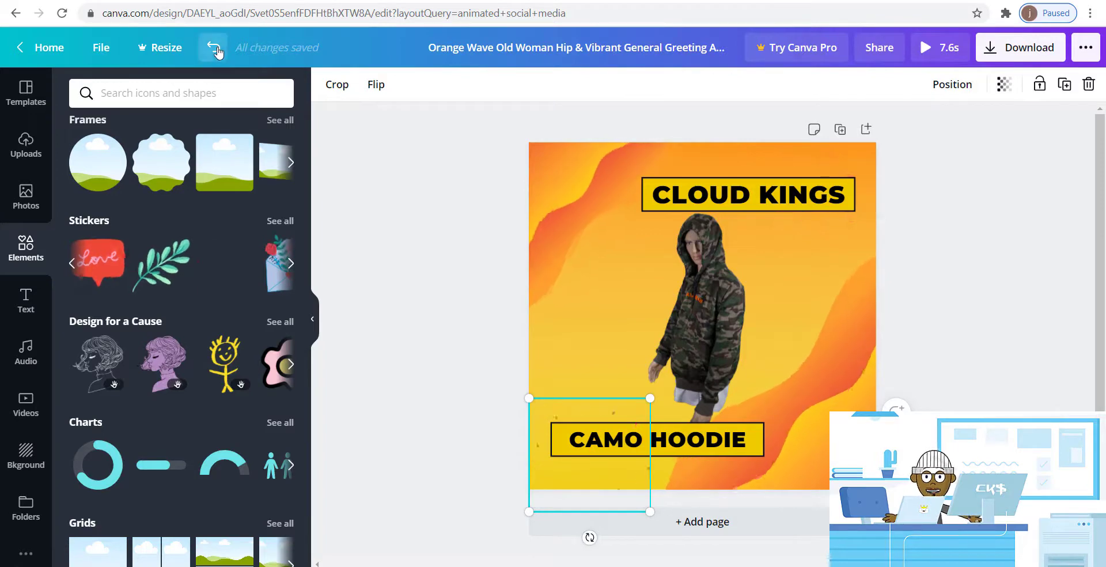
{"action": "left_click", "coordinate": [213, 49]}
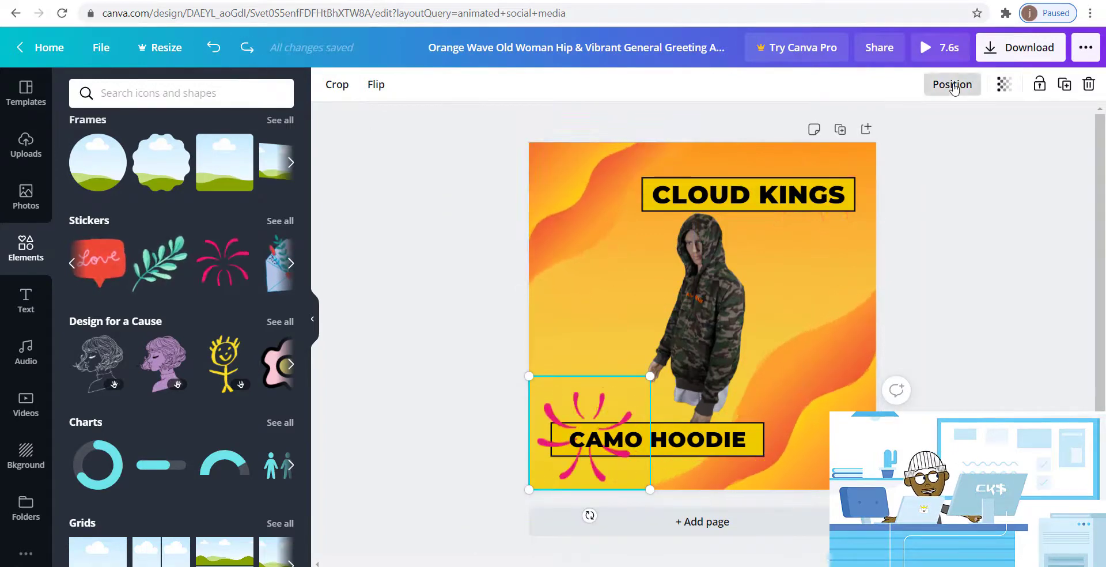
- Align the lower firework sticker to the middle and center of the page
{"action": "left_click", "coordinate": [953, 86]}
{"action": "left_click", "coordinate": [740, 249]}
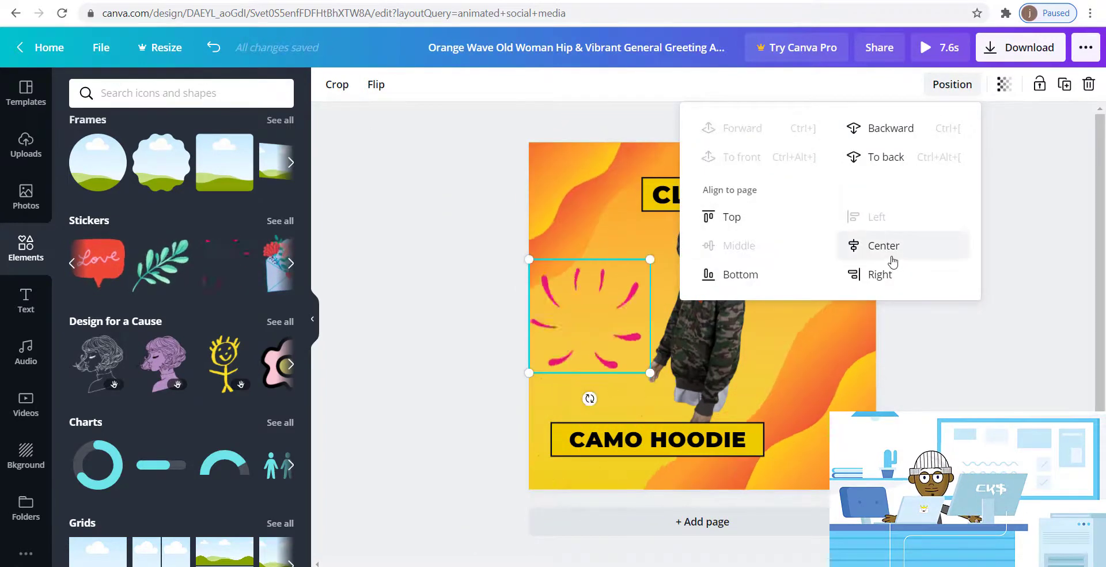
{"action": "left_click", "coordinate": [893, 261]}
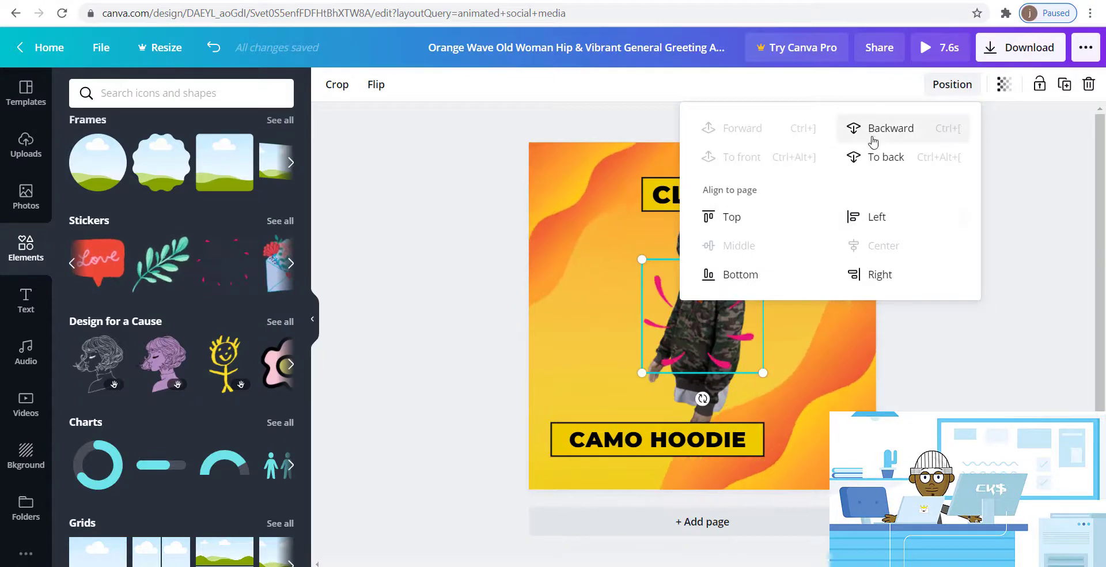
- Try adjusting the firework sticker's transparency and leave it at 100
{"action": "left_click", "coordinate": [1003, 92]}
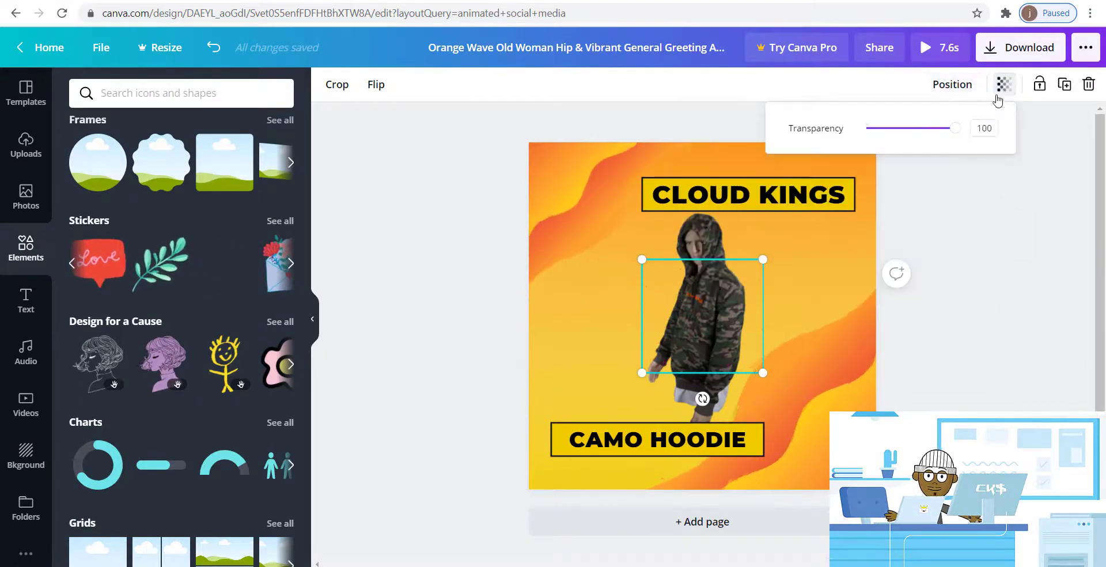
{"action": "left_click_drag", "start_coordinate": [956, 128], "coordinate": [983, 123]}
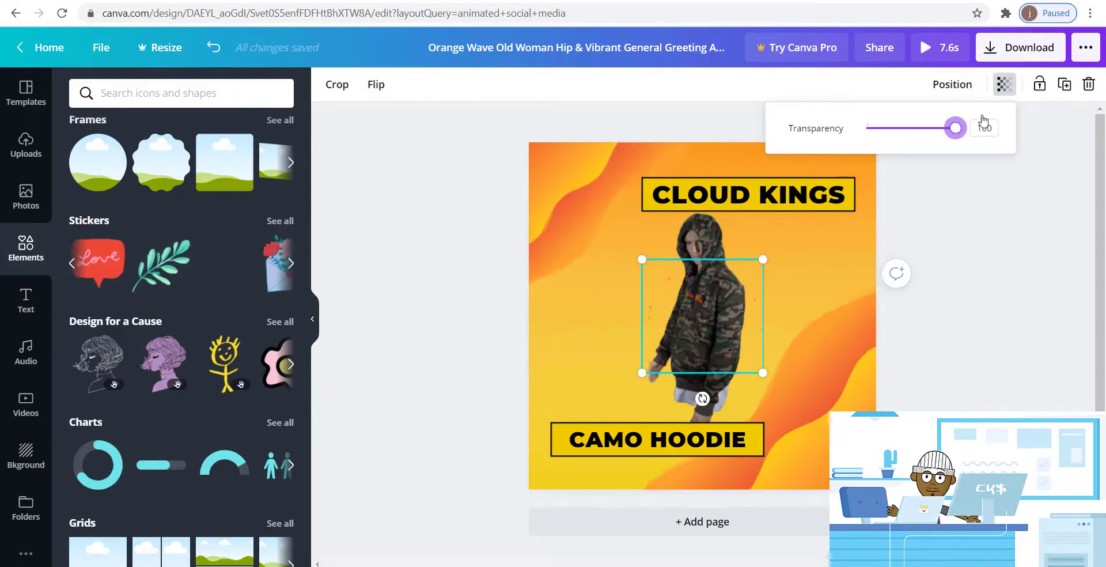
{"action": "left_click", "coordinate": [1047, 103]}
{"action": "left_click", "coordinate": [701, 310]}
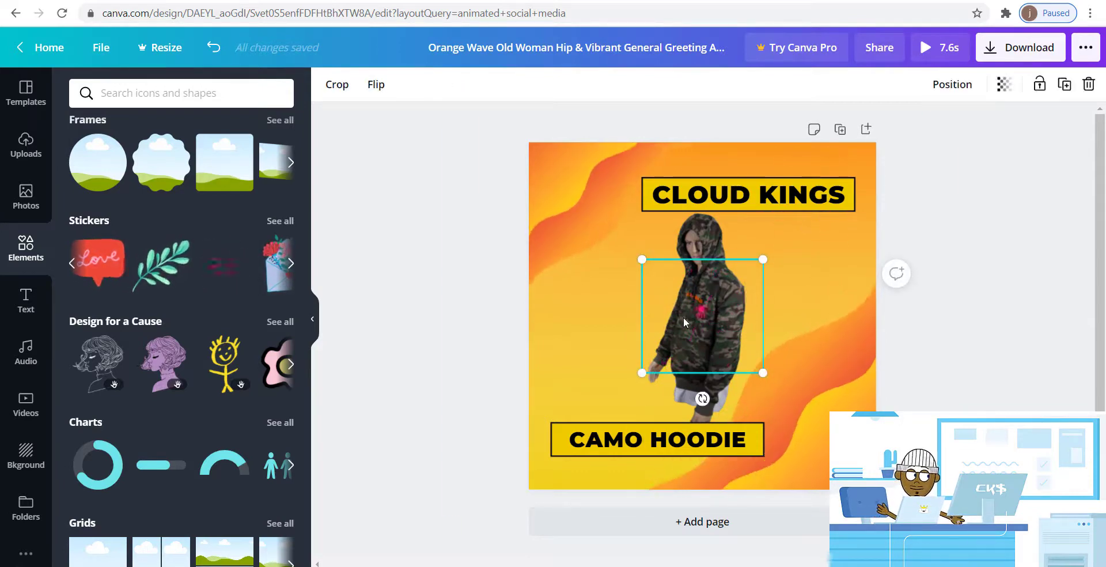
- Move the centered firework sticker back to the design's lower-left corner and apply vertical flips to it
{"action": "left_click_drag", "start_coordinate": [684, 322], "coordinate": [567, 434]}
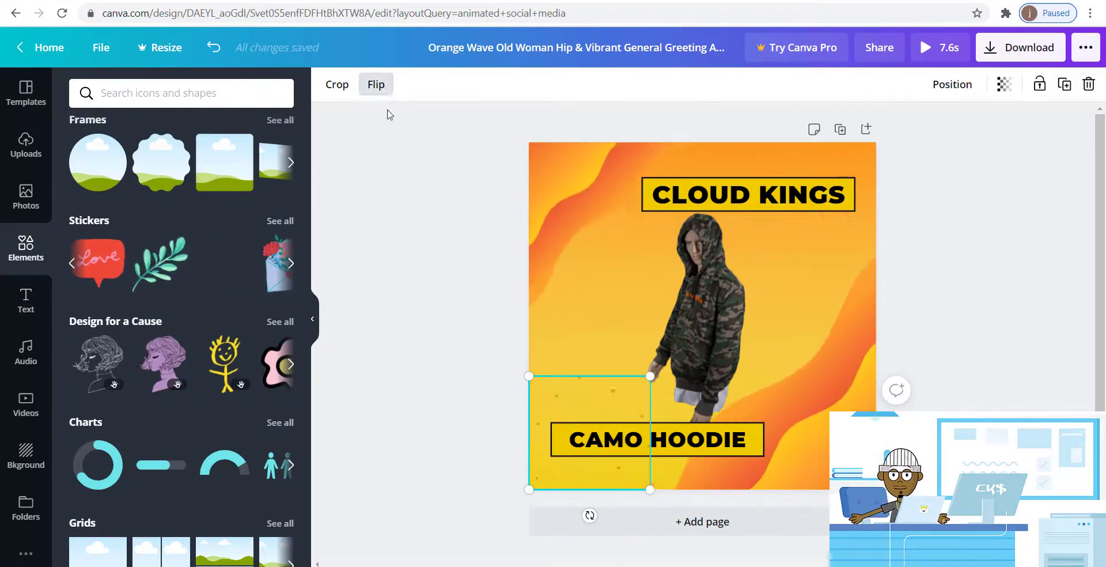
{"action": "left_click", "coordinate": [382, 85]}
{"action": "left_click", "coordinate": [401, 160]}
{"action": "left_click", "coordinate": [401, 160]}
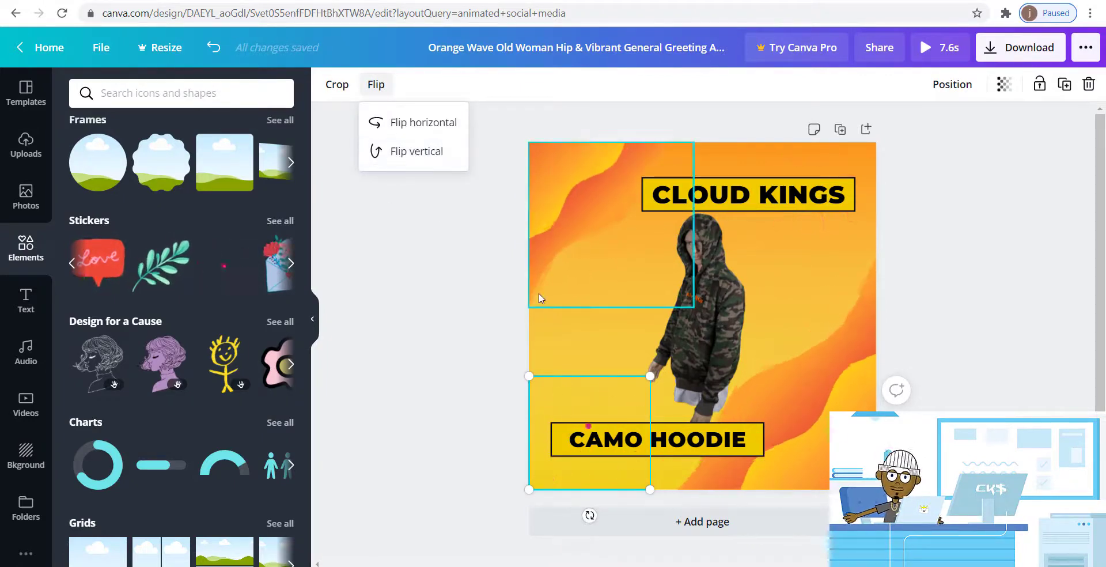
{"action": "left_click", "coordinate": [438, 162]}
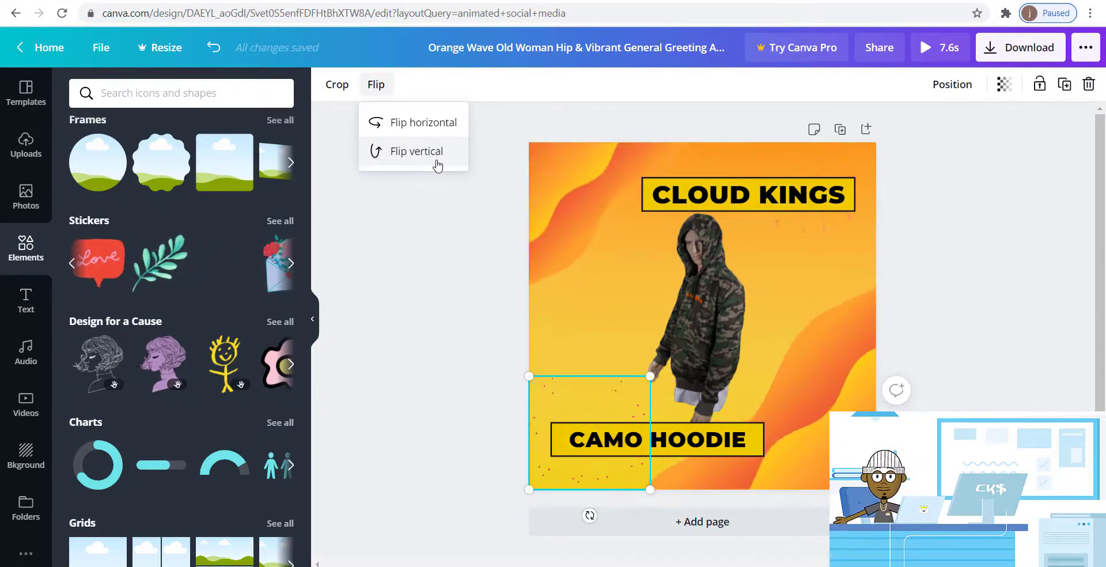
- Shrink the lower-left firework sticker so it sits around the start of the CAMO HOODIE label, and send it to the back
{"action": "left_click", "coordinate": [625, 445]}
{"action": "double_click", "coordinate": [580, 393]}
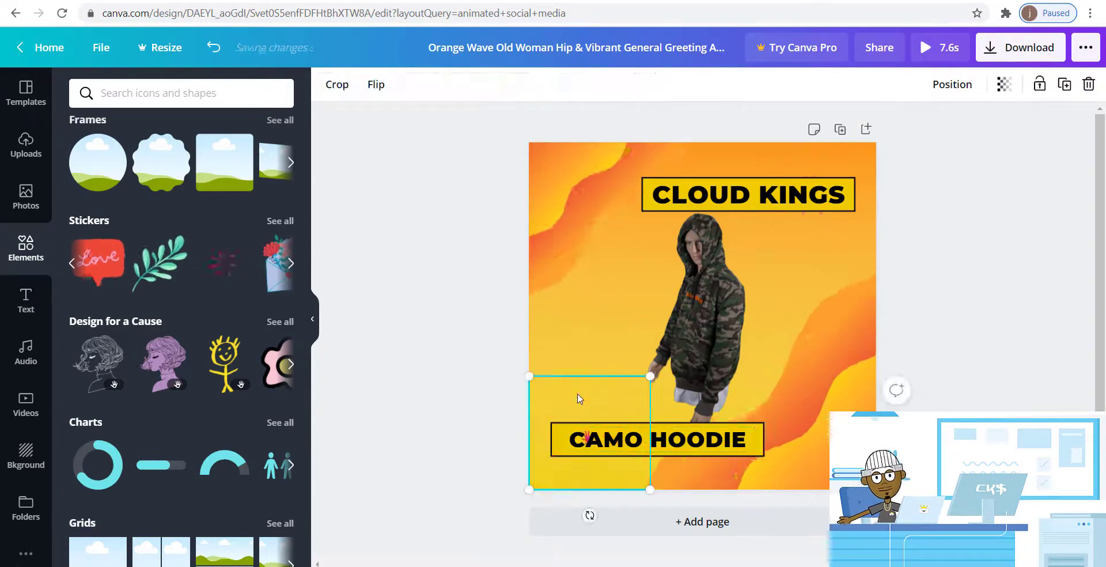
{"action": "left_click", "coordinate": [638, 354]}
{"action": "left_click_drag", "start_coordinate": [585, 408], "coordinate": [584, 406]}
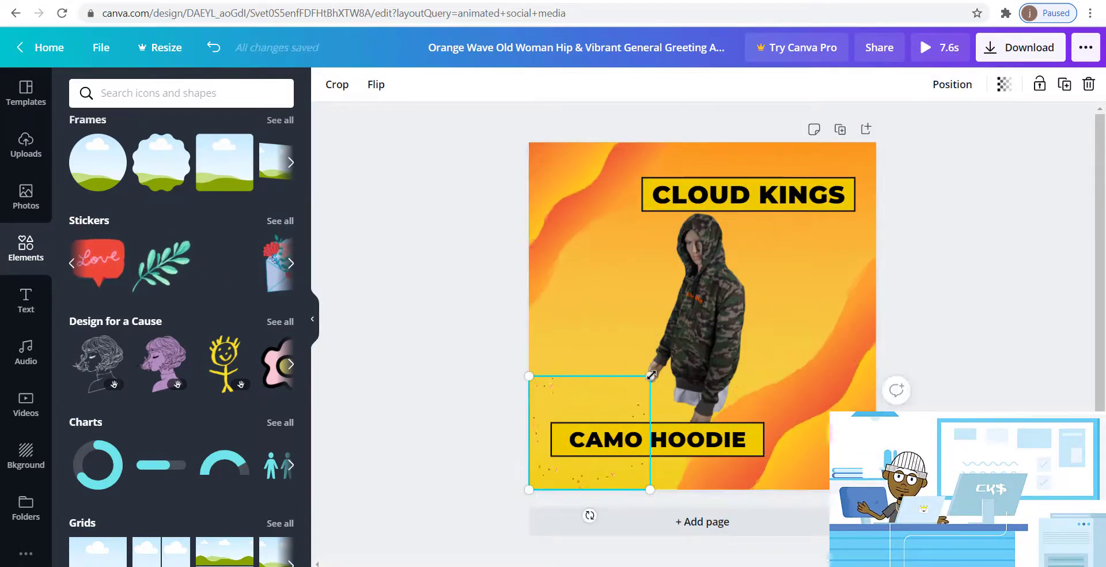
{"action": "right_click", "coordinate": [591, 461]}
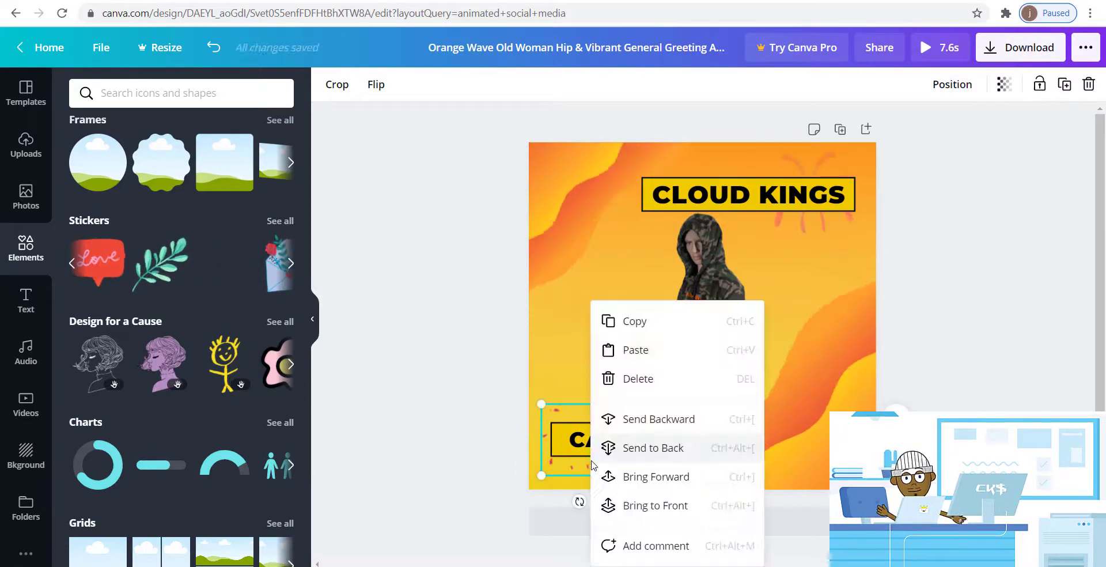
{"action": "left_click", "coordinate": [708, 458]}
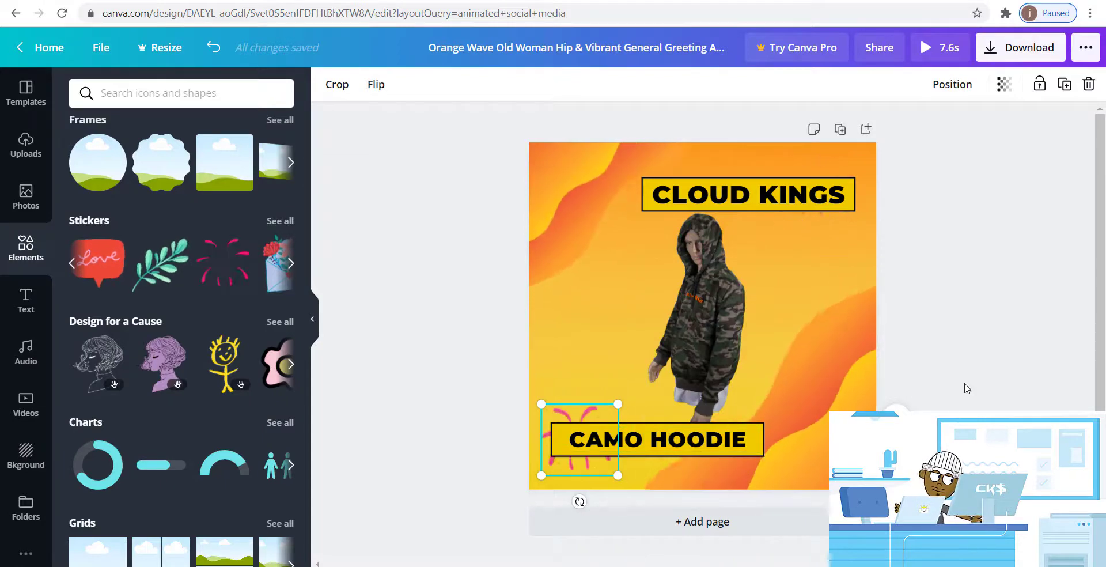
{"action": "key", "text": "Delete"}
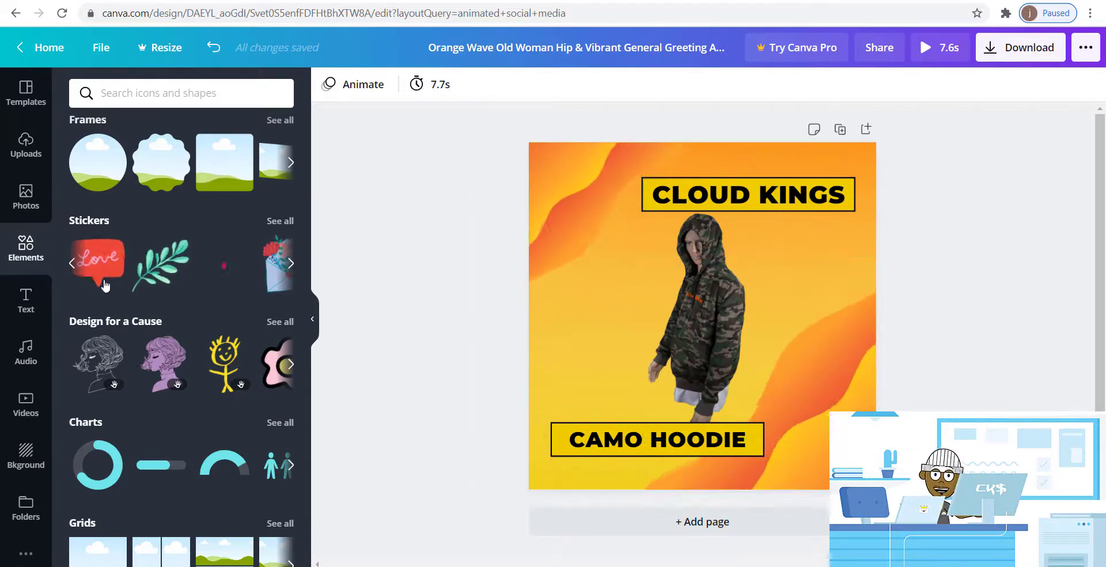
- Search the elements for the recent term "bloob liquid" and browse the animated liquid stickers
{"action": "left_click", "coordinate": [152, 100]}
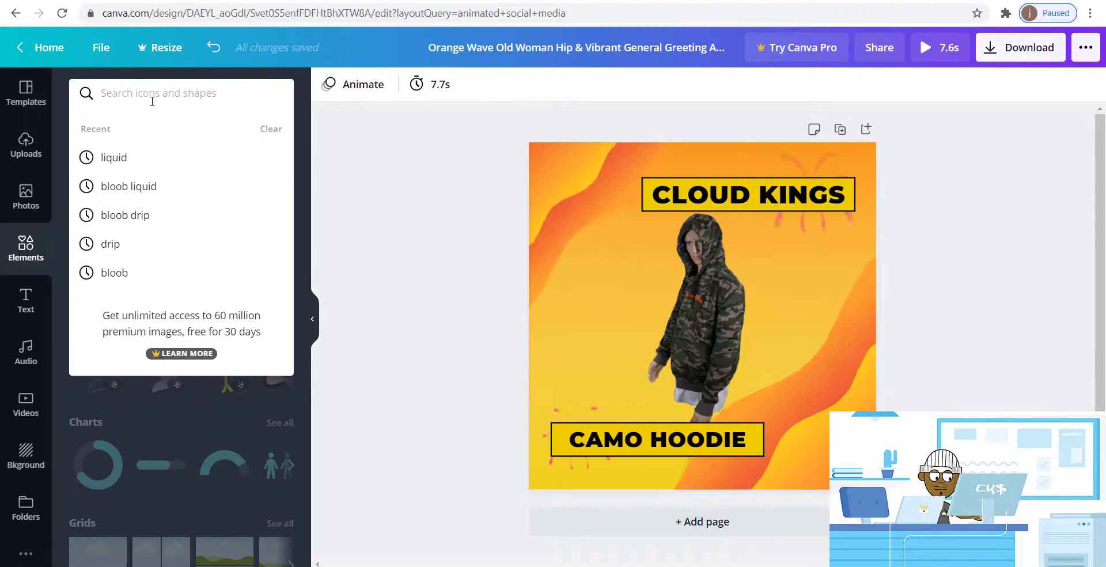
{"action": "left_click", "coordinate": [141, 189]}
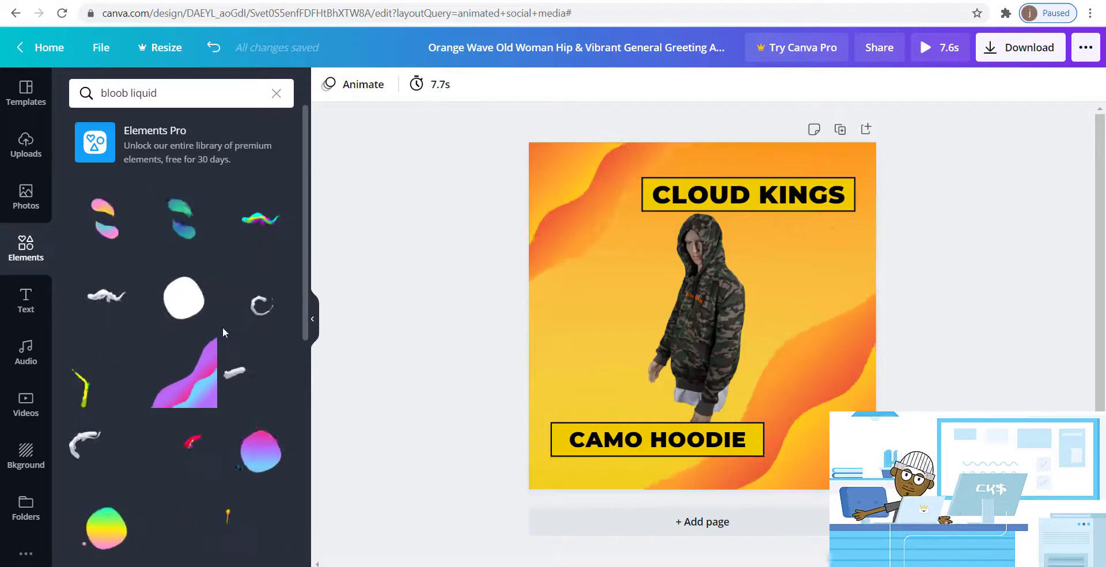
{"action": "scroll", "coordinate": [222, 326], "scroll_direction": "down", "scroll_amount": 1}
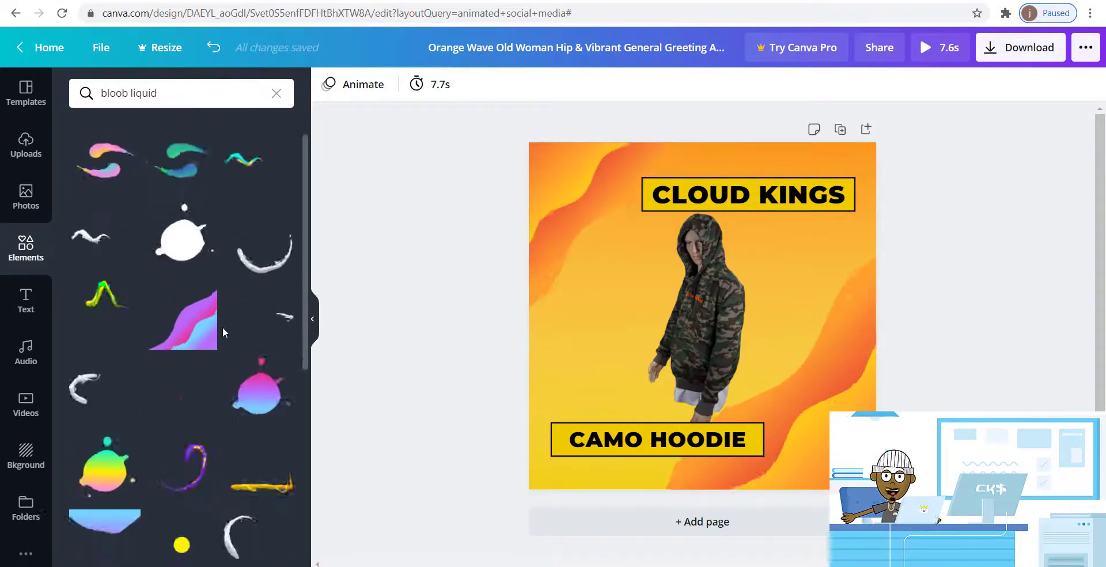
{"action": "scroll", "coordinate": [223, 327], "scroll_direction": "down", "scroll_amount": 3}
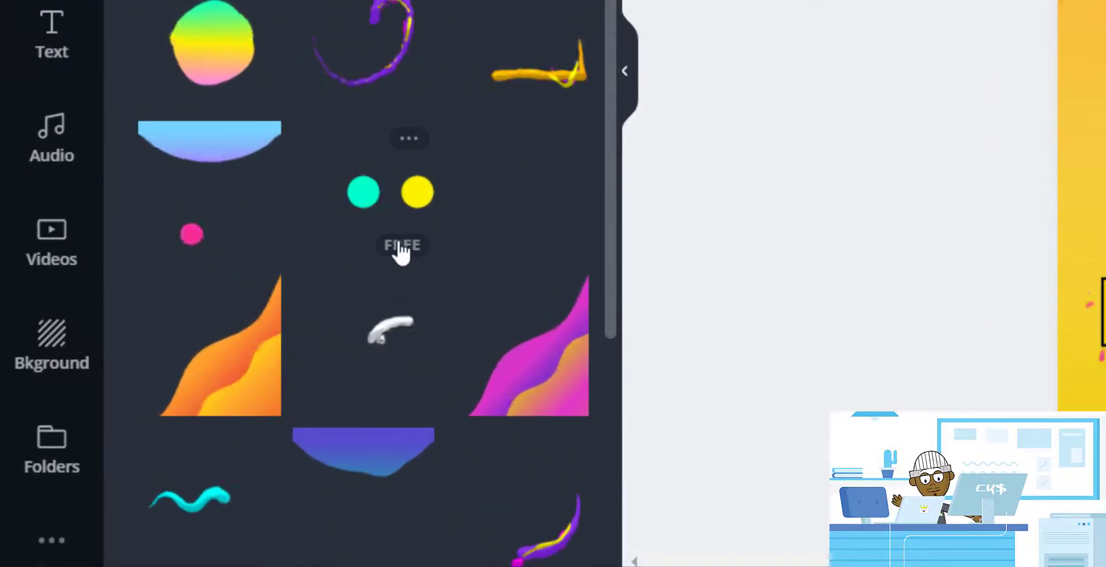
{"action": "scroll", "coordinate": [402, 254], "scroll_direction": "down", "scroll_amount": 5}
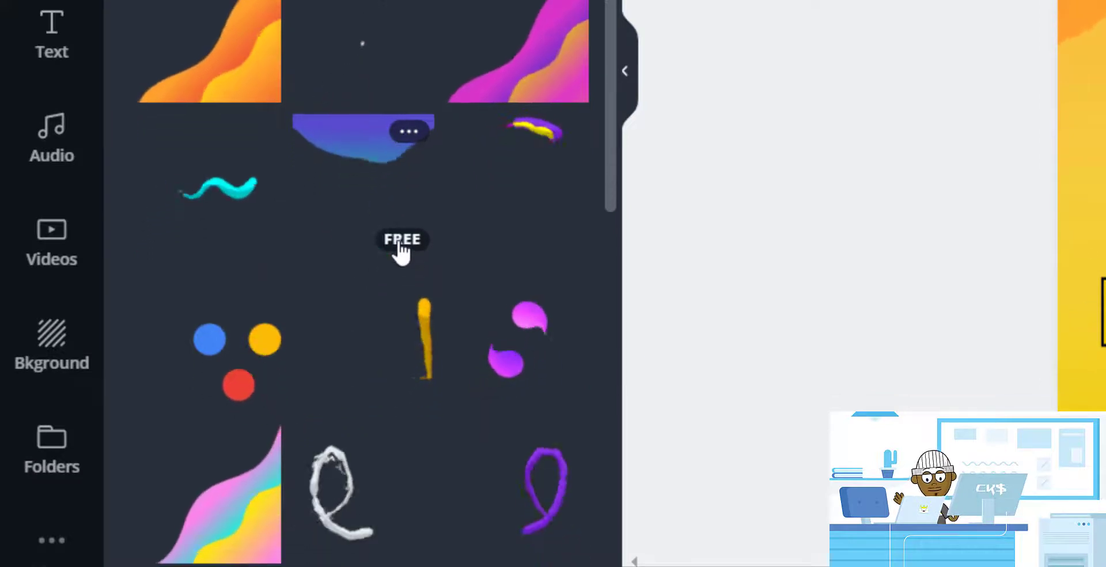
{"action": "scroll", "coordinate": [378, 358], "scroll_direction": "down", "scroll_amount": 1}
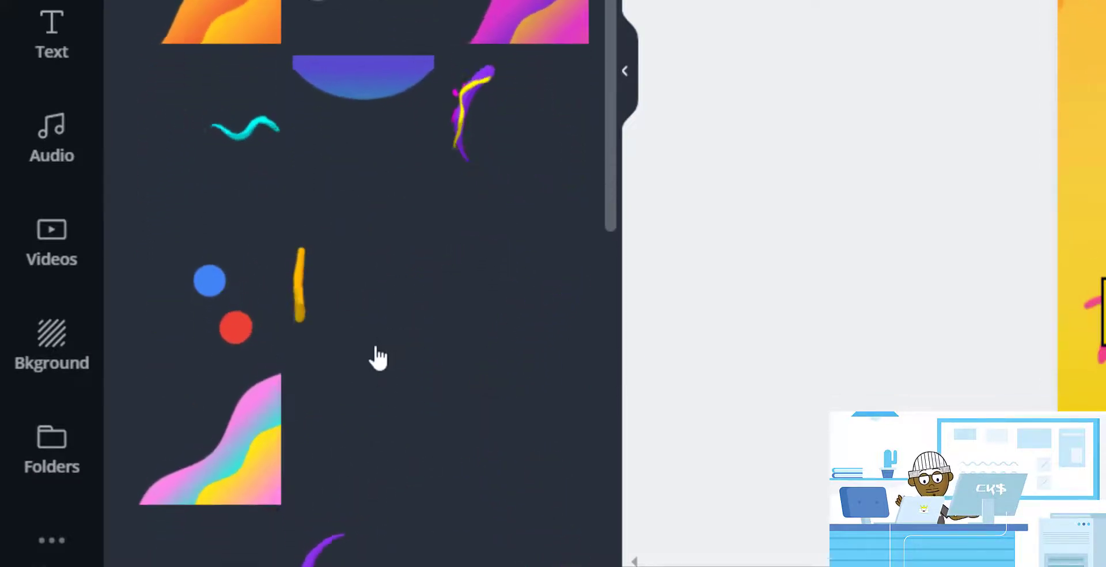
{"action": "scroll", "coordinate": [378, 358], "scroll_direction": "up", "scroll_amount": 3}
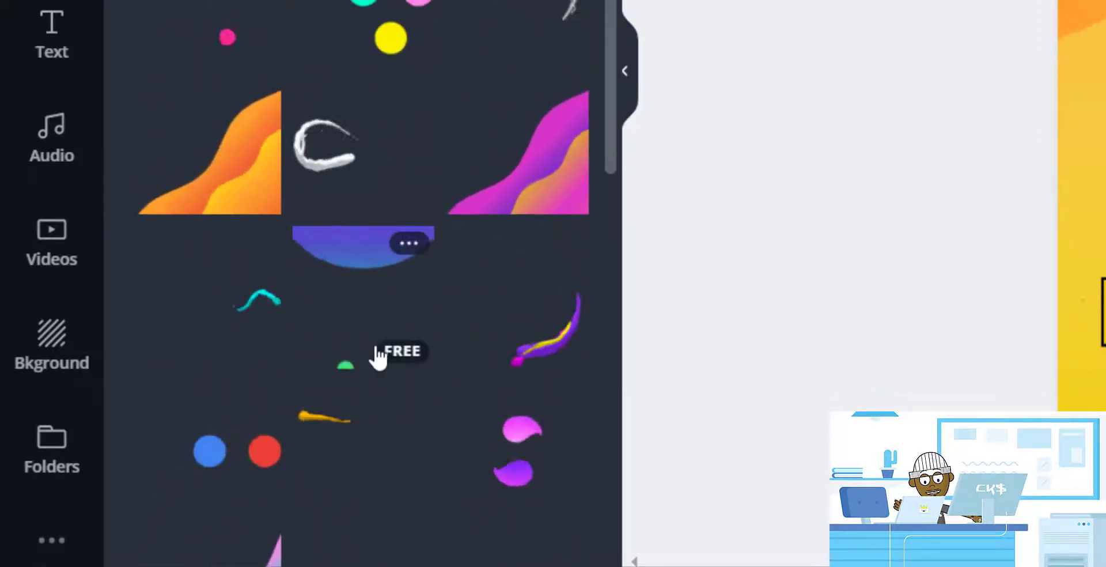
{"action": "scroll", "coordinate": [378, 357], "scroll_direction": "up", "scroll_amount": 3}
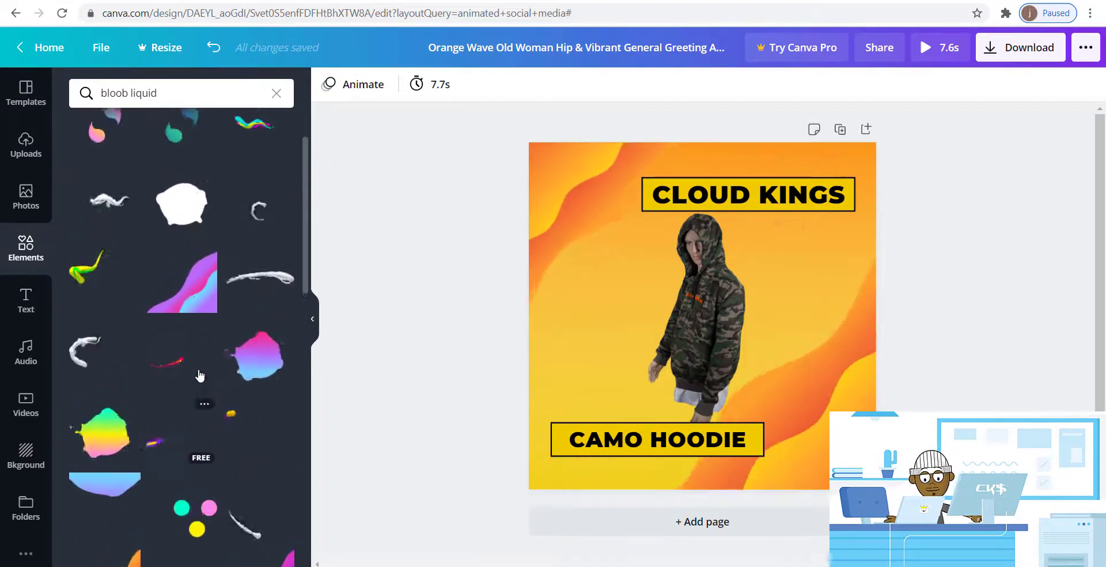
- Try the round green, yellow and pink gradient blob sticker over the hoodie photo and delete it
{"action": "left_click", "coordinate": [97, 436]}
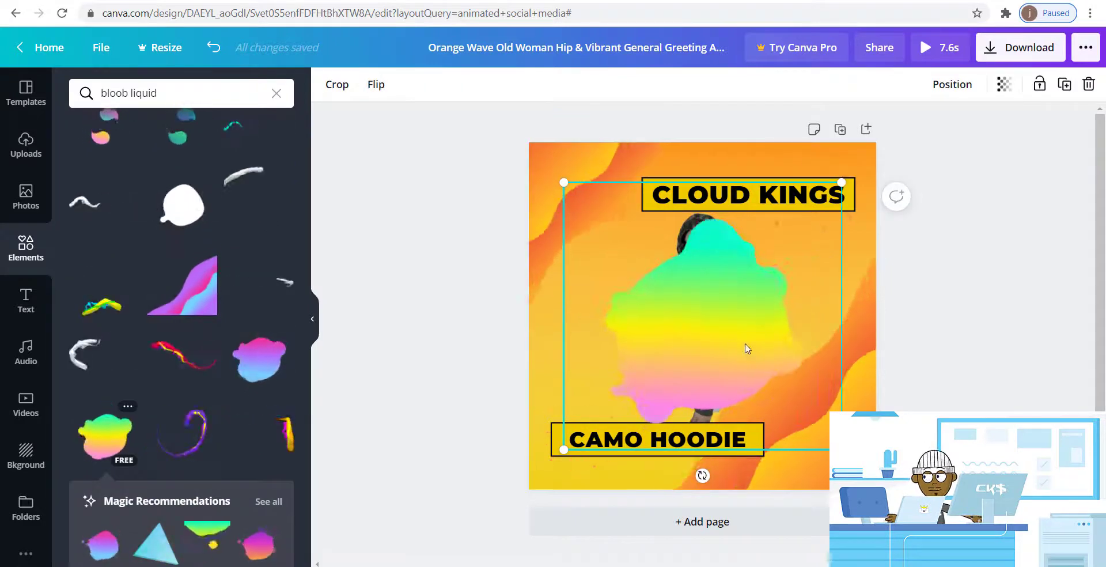
{"action": "left_click_drag", "start_coordinate": [747, 348], "coordinate": [741, 333]}
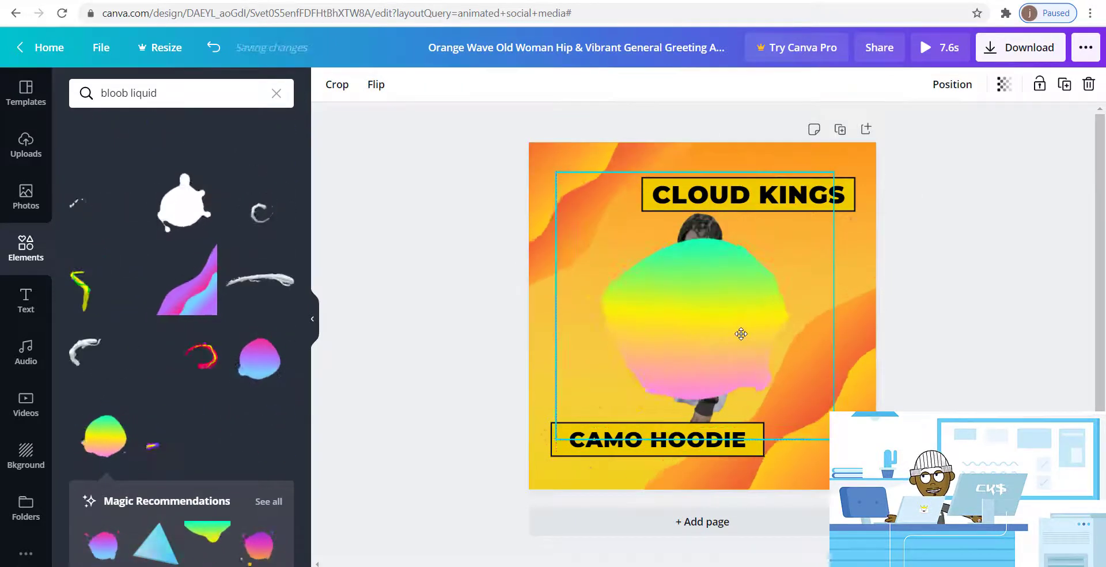
{"action": "key", "text": "Delete"}
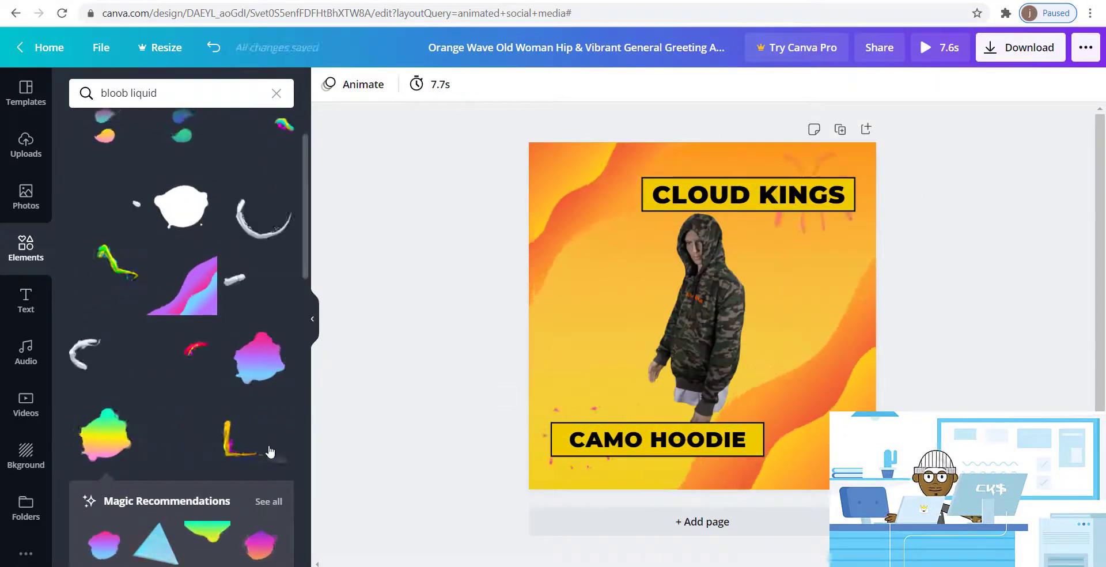
- Add the free animated orange two-drop liquid sticker, move it up over the hoodie photo and enlarge it to the page's right edge
{"action": "scroll", "coordinate": [254, 444], "scroll_direction": "down", "scroll_amount": 10}
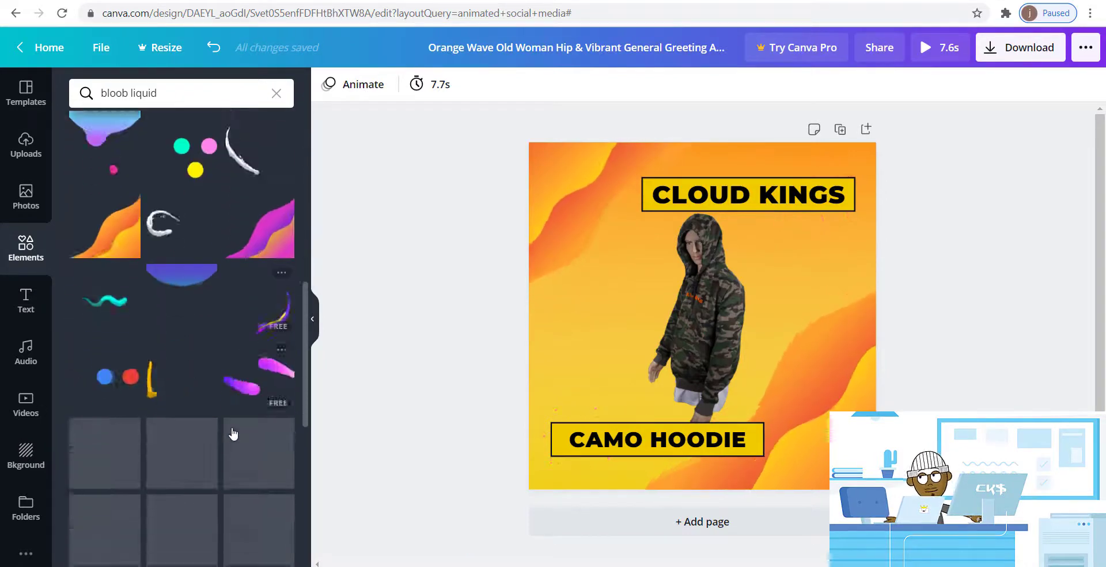
{"action": "scroll", "coordinate": [233, 433], "scroll_direction": "down", "scroll_amount": 5}
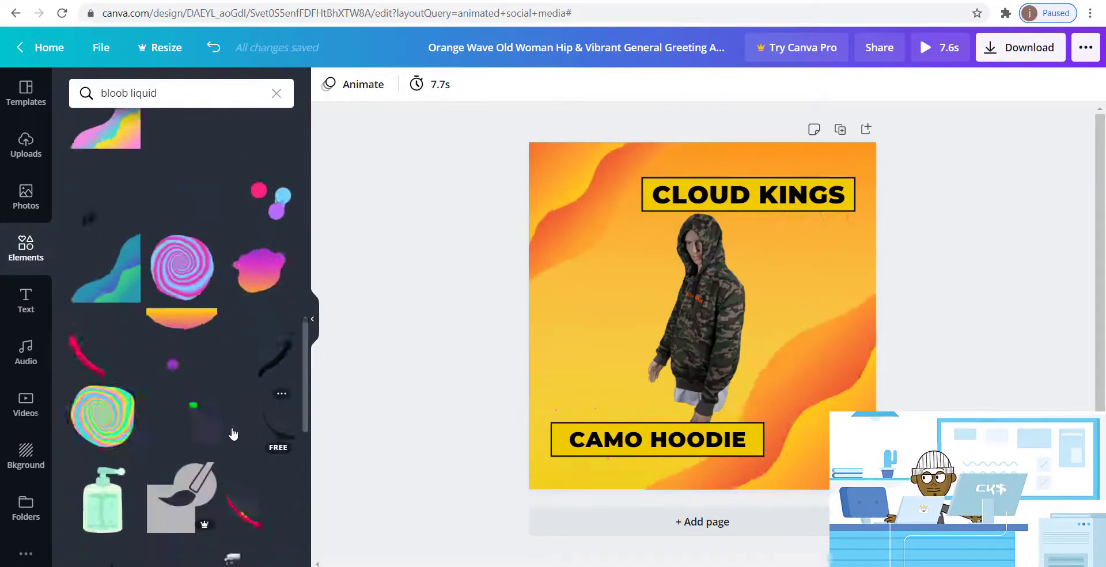
{"action": "scroll", "coordinate": [233, 433], "scroll_direction": "down", "scroll_amount": 10}
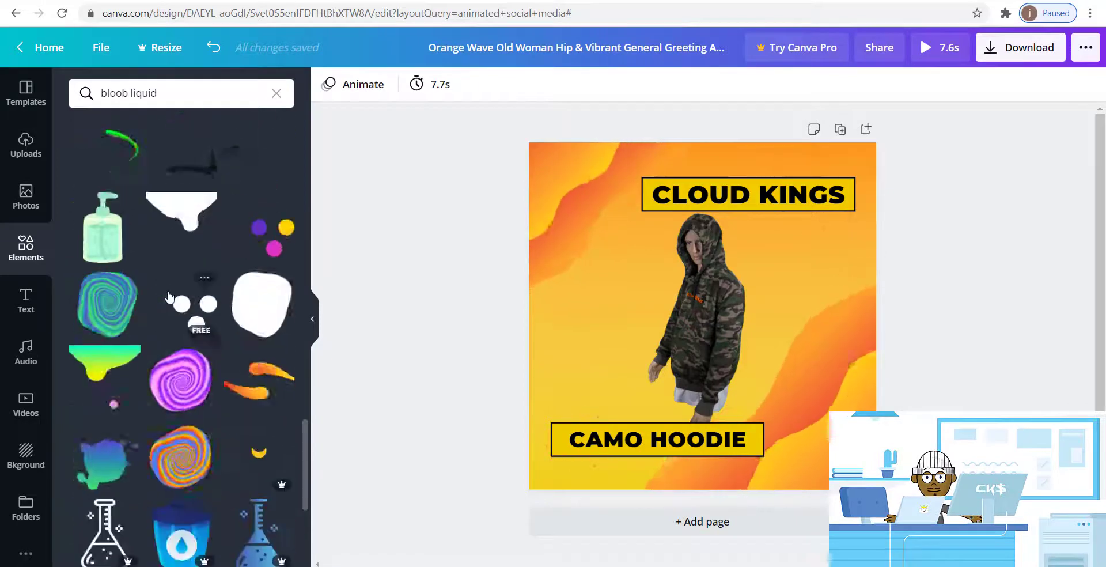
{"action": "scroll", "coordinate": [168, 297], "scroll_direction": "down", "scroll_amount": 3}
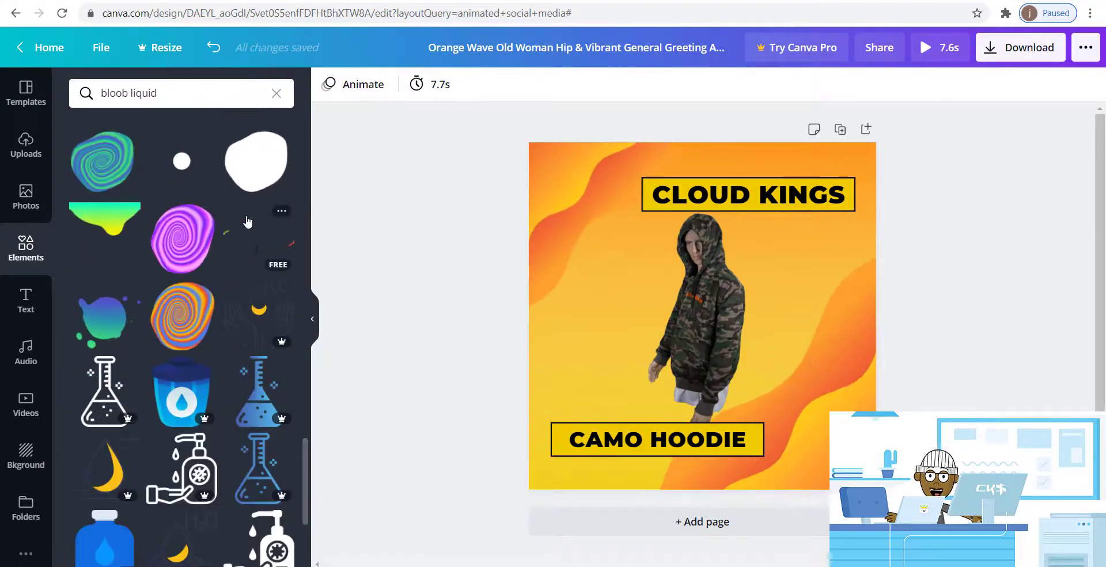
{"action": "left_click", "coordinate": [257, 241]}
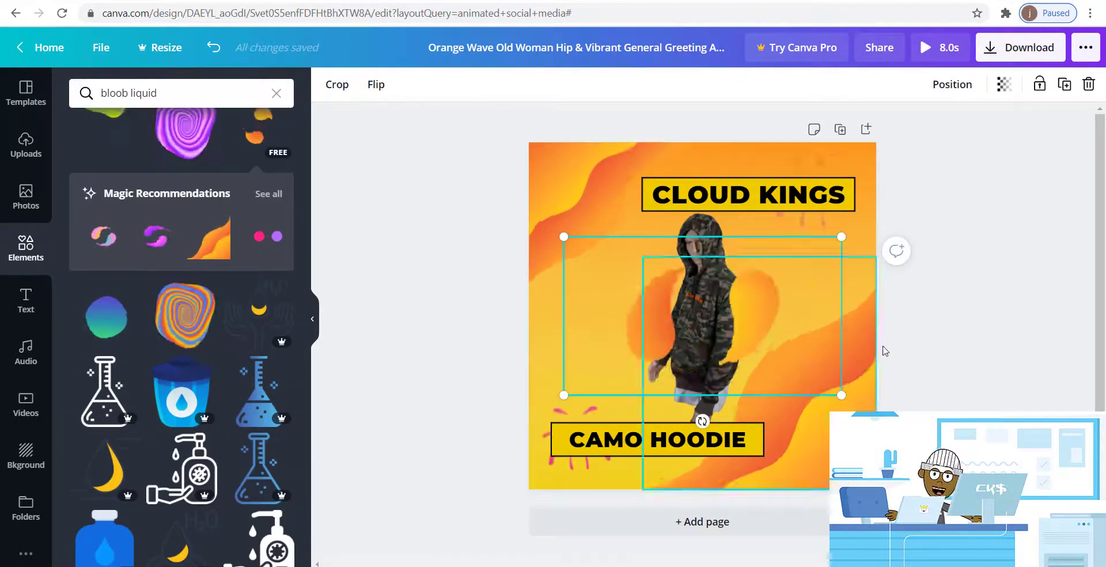
{"action": "left_click_drag", "start_coordinate": [781, 323], "coordinate": [770, 293]}
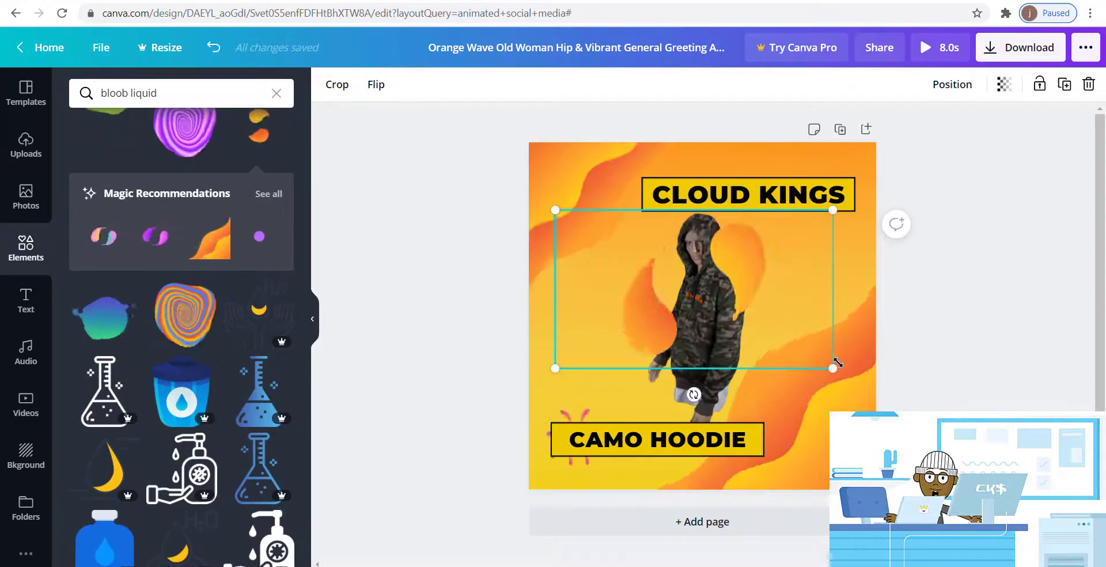
{"action": "left_click_drag", "start_coordinate": [833, 369], "coordinate": [875, 394]}
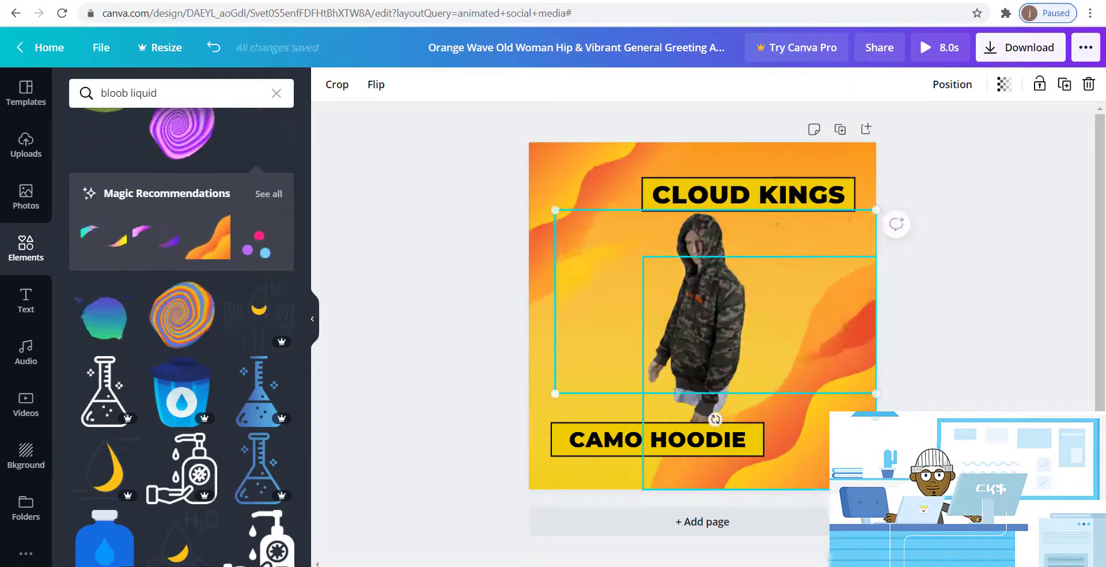
- Send the orange liquid sticker backward one layer, behind the hoodie photo, leaving the photo in place
{"action": "right_click", "coordinate": [726, 354]}
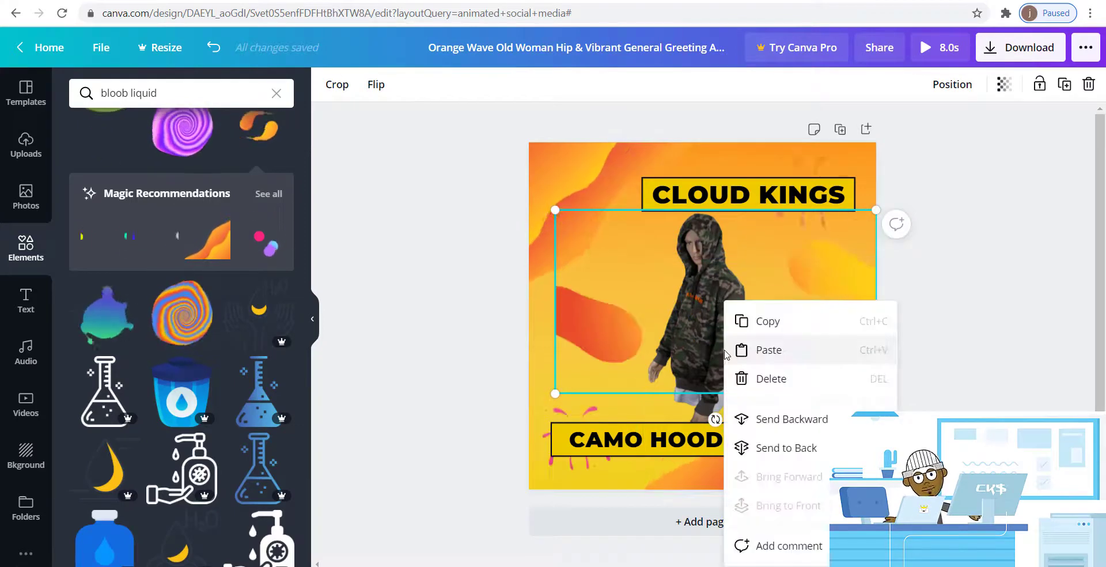
{"action": "left_click", "coordinate": [772, 424]}
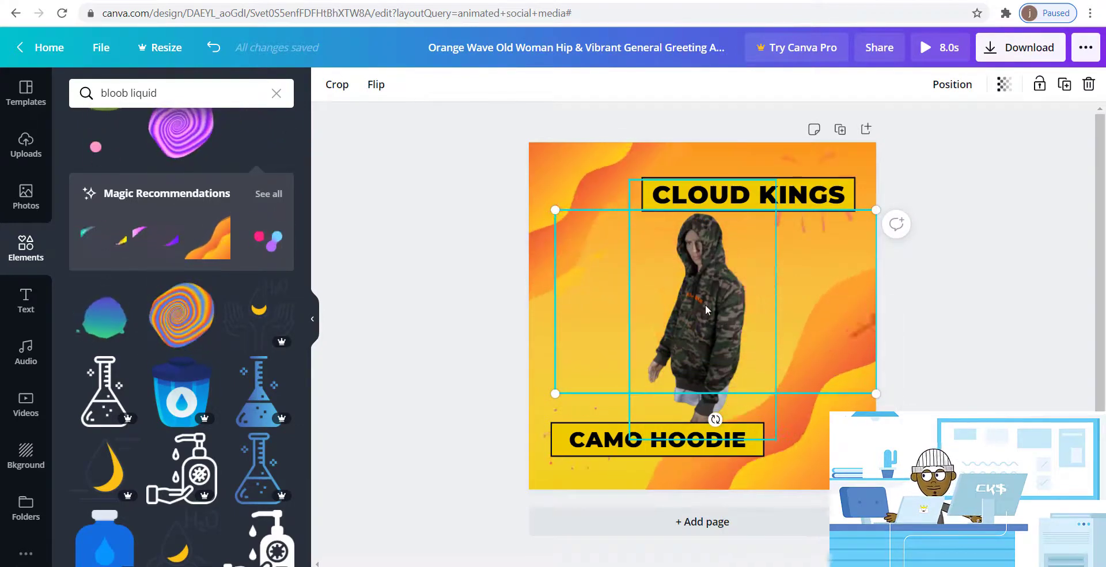
{"action": "left_click", "coordinate": [724, 311]}
{"action": "left_click_drag", "start_coordinate": [724, 311], "coordinate": [721, 307]}
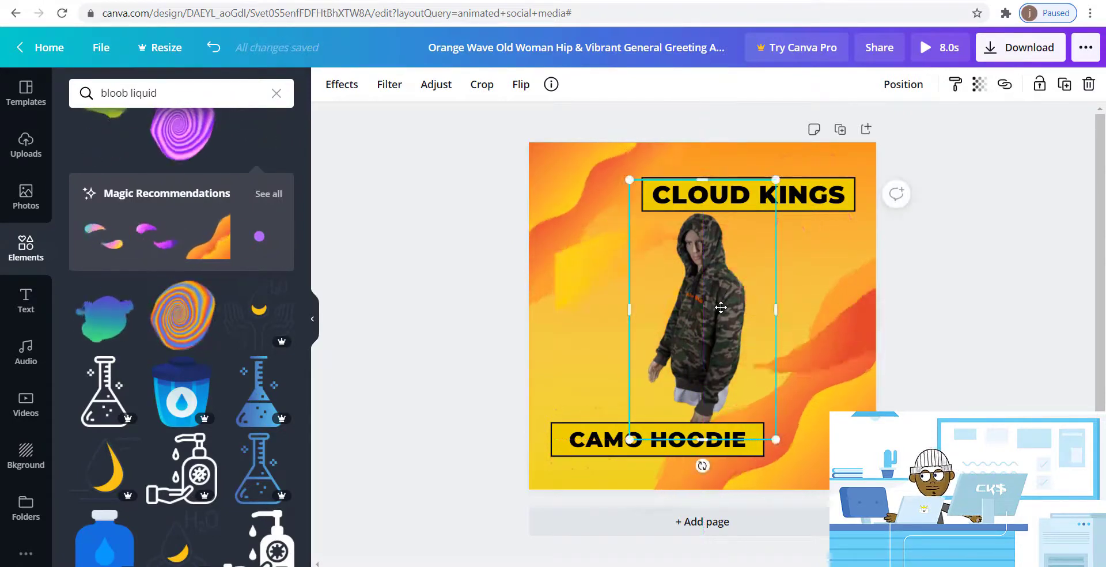
{"action": "left_click", "coordinate": [505, 351]}
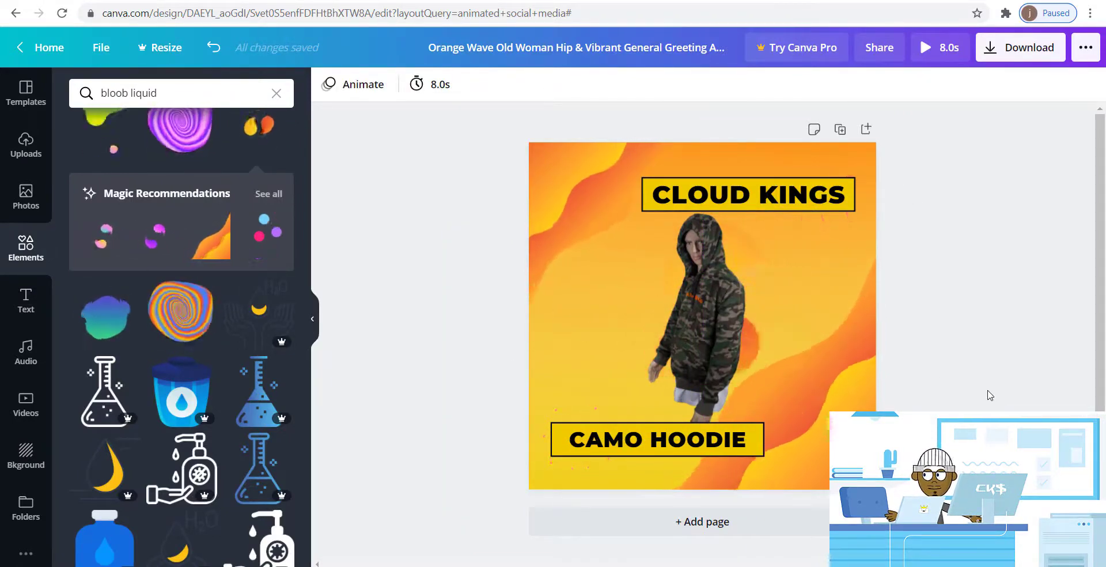
- Change the font of both the CLOUD KINGS and CAMO HOODIE texts to RoxboroughCF
{"action": "left_click", "coordinate": [749, 195]}
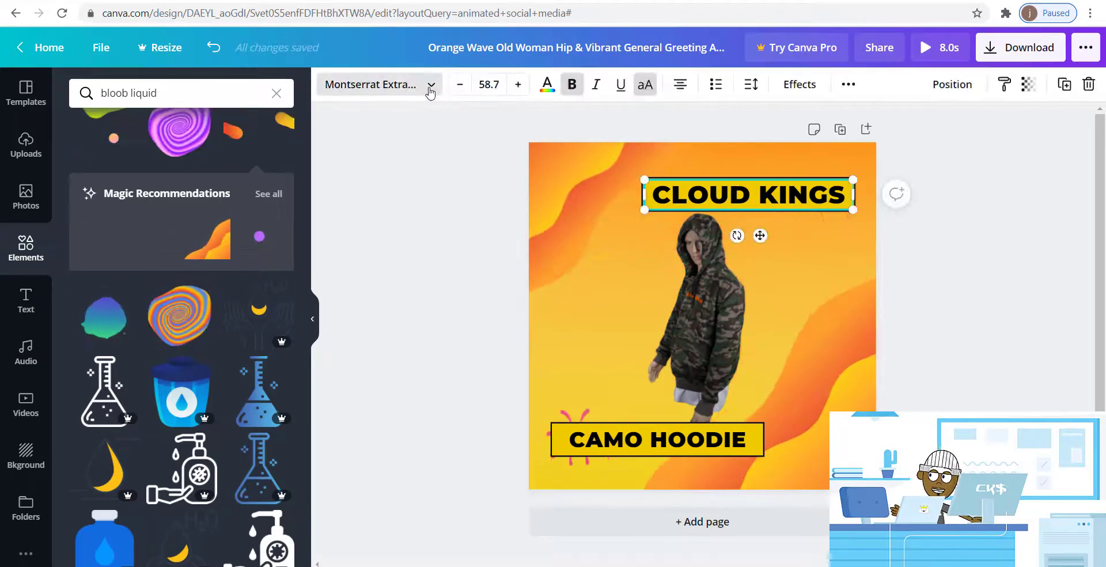
{"action": "left_click", "coordinate": [429, 86]}
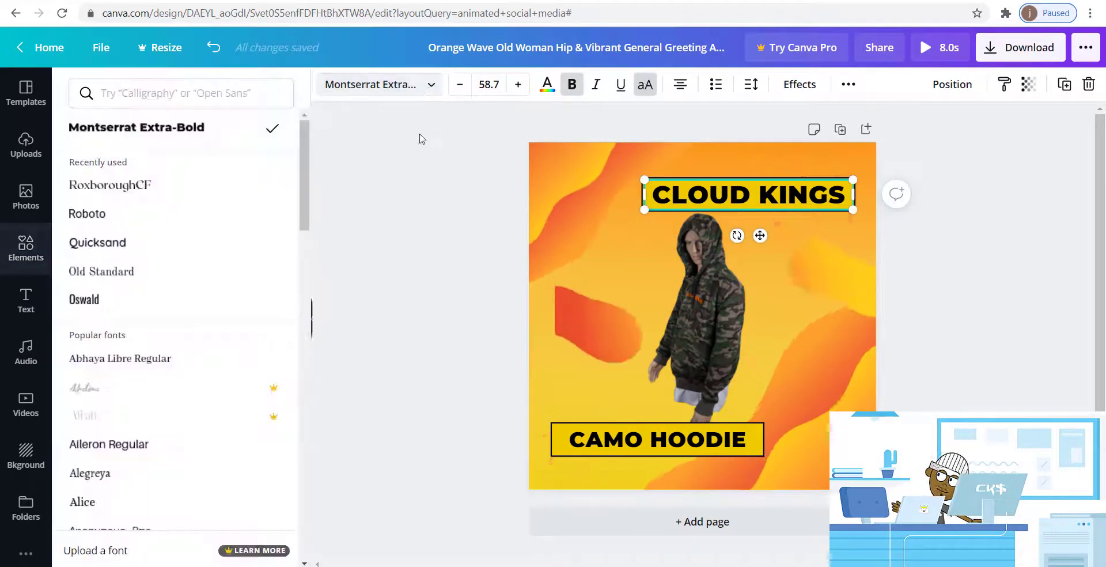
{"action": "left_click", "coordinate": [228, 189]}
{"action": "left_click", "coordinate": [657, 440]}
{"action": "left_click", "coordinate": [124, 185]}
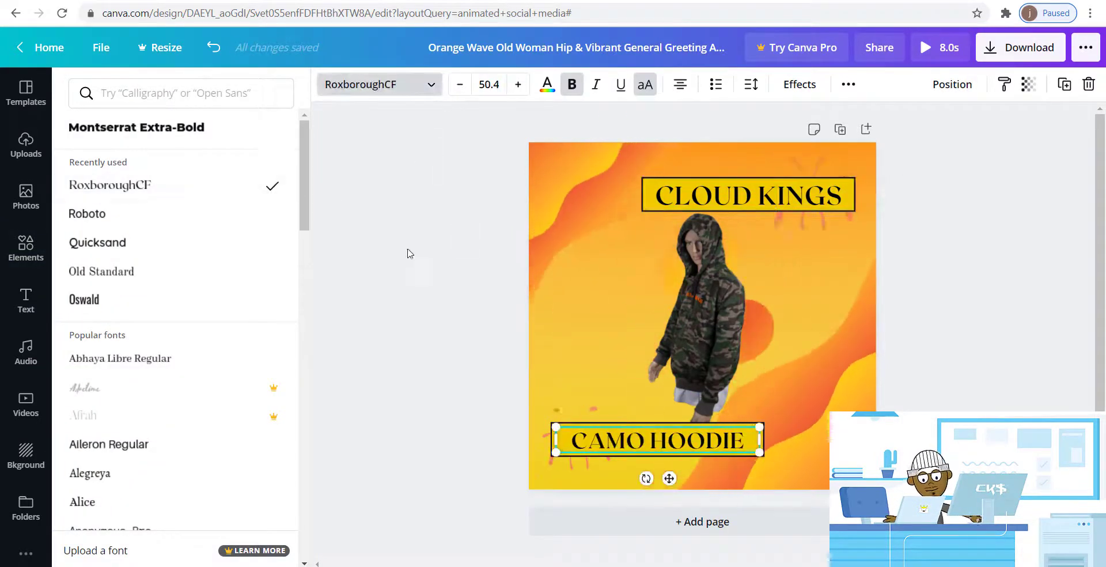
{"action": "left_click", "coordinate": [421, 261]}
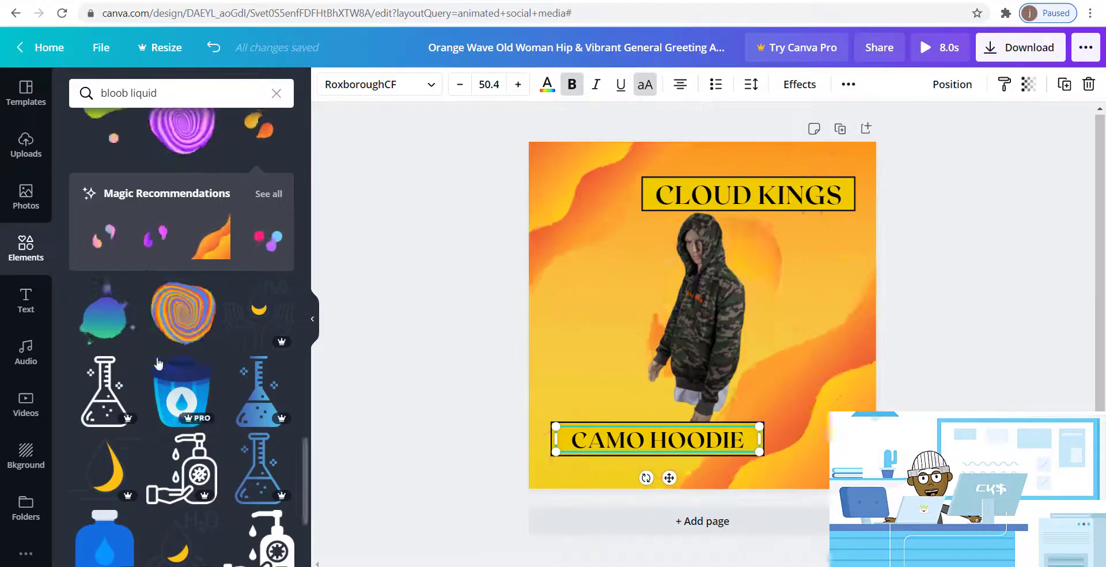
- Set the page's timing to 15.0 seconds
{"action": "left_click", "coordinate": [527, 209]}
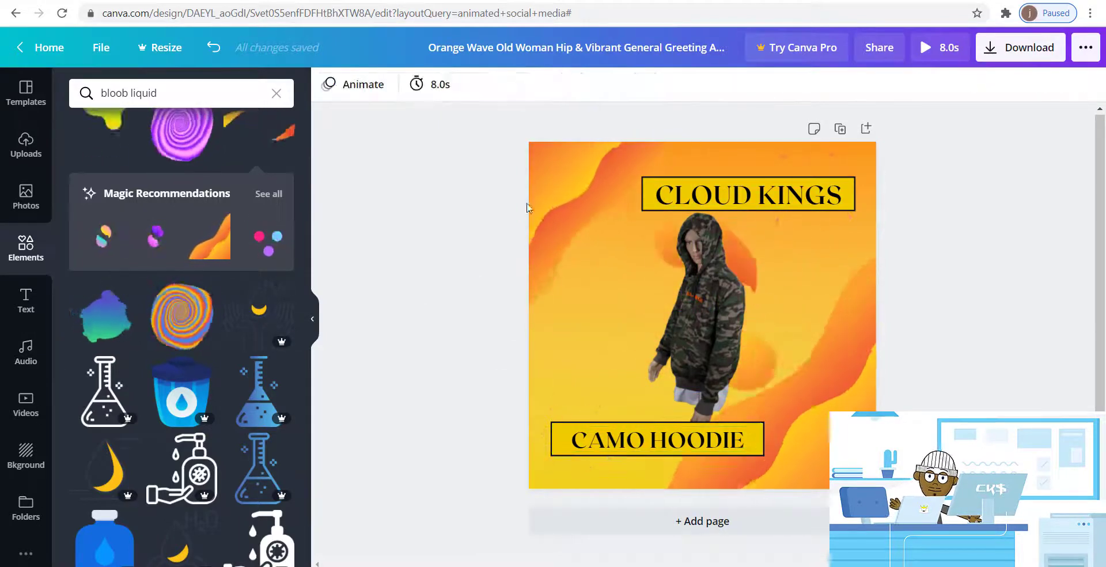
{"action": "left_click", "coordinate": [424, 94]}
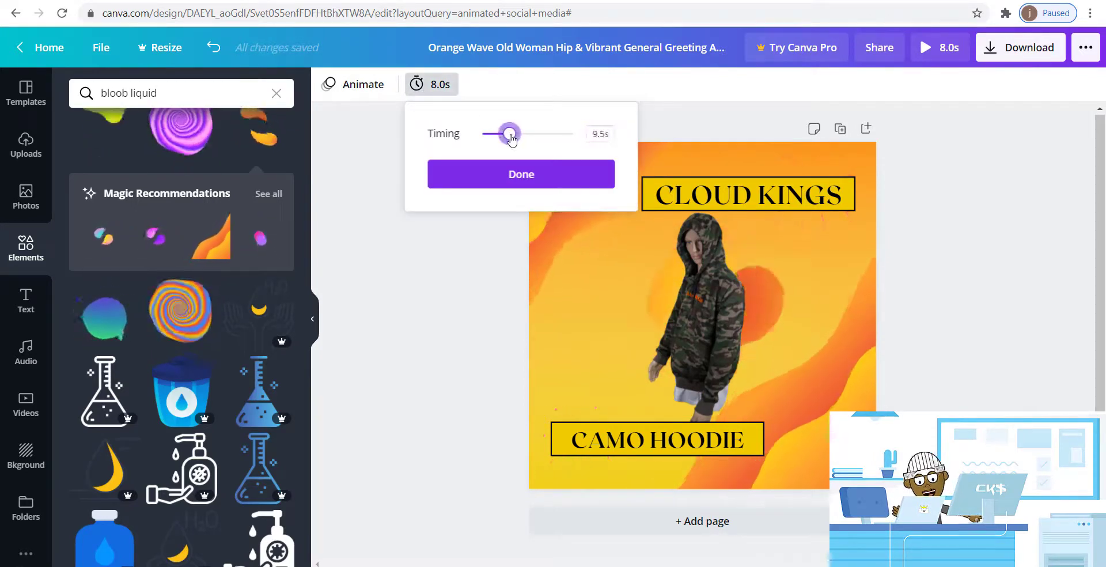
{"action": "left_click_drag", "start_coordinate": [511, 139], "coordinate": [526, 136]}
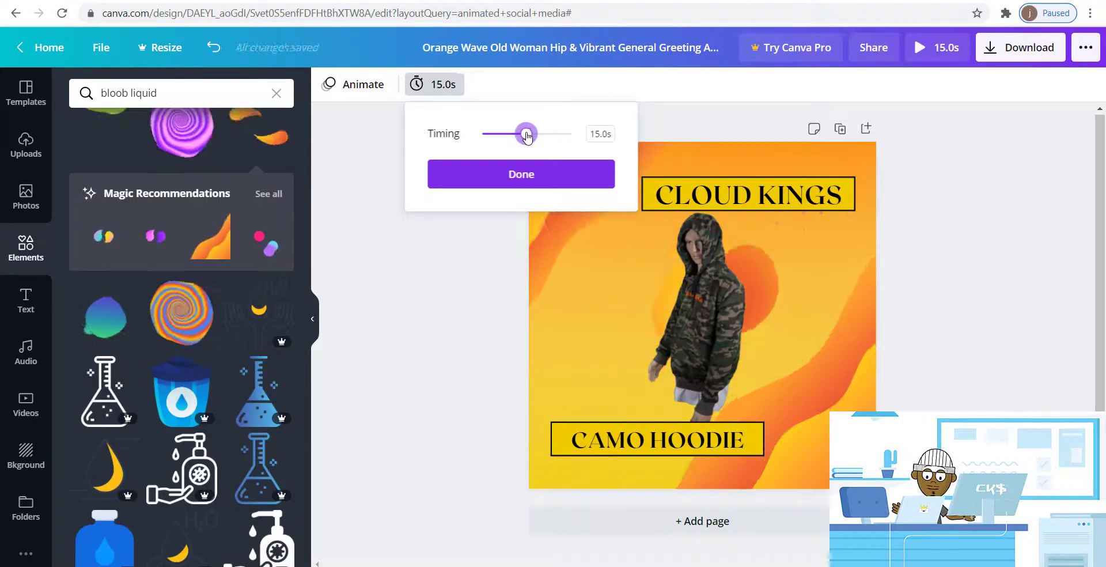
{"action": "left_click", "coordinate": [508, 177]}
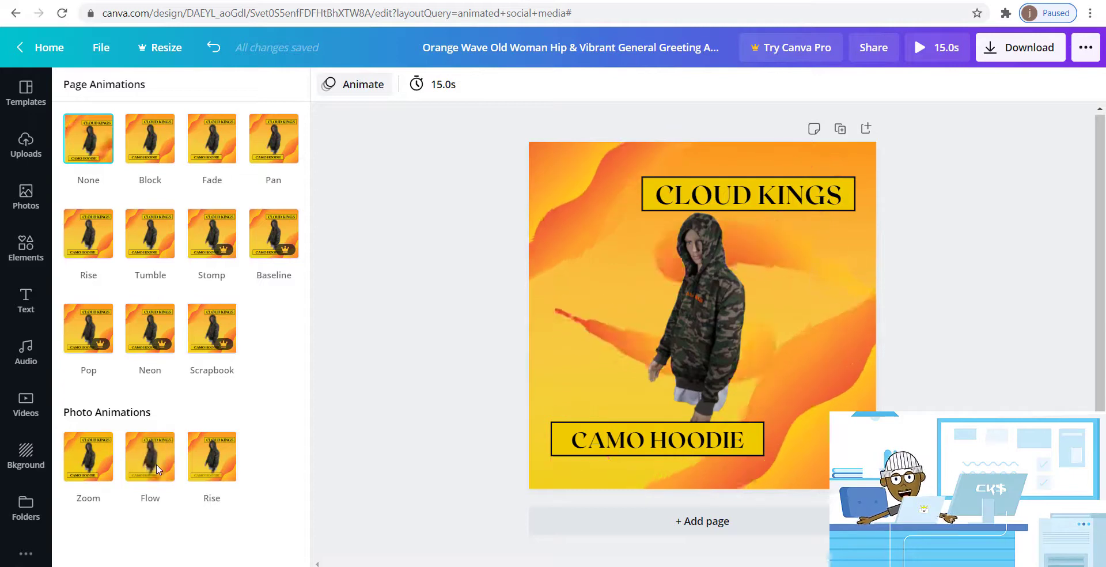
- Apply the Rise page animation to the whole design
{"action": "left_click", "coordinate": [95, 256]}
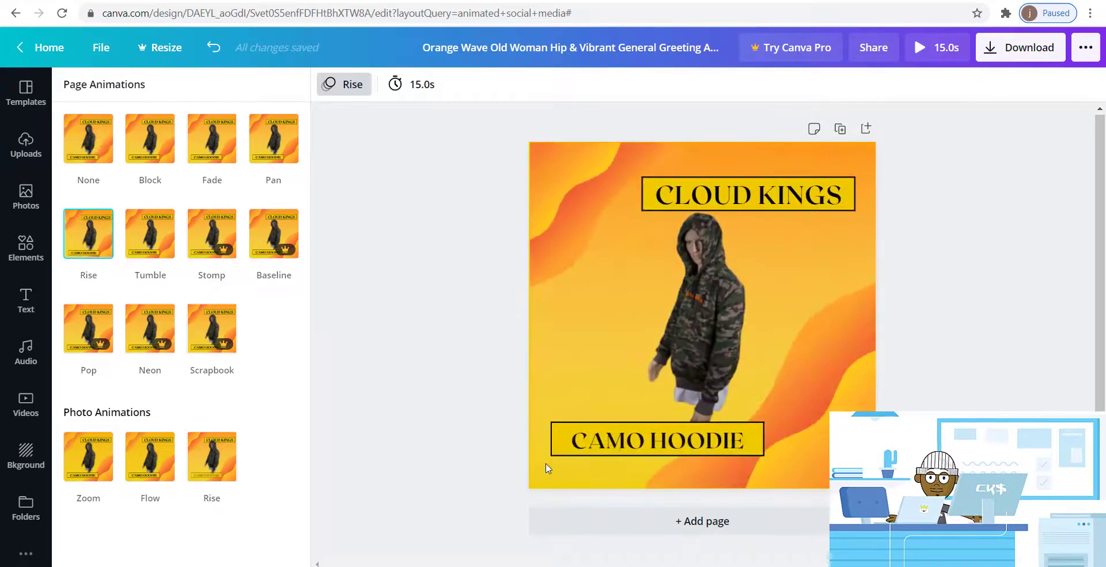
{"action": "left_click", "coordinate": [486, 429]}
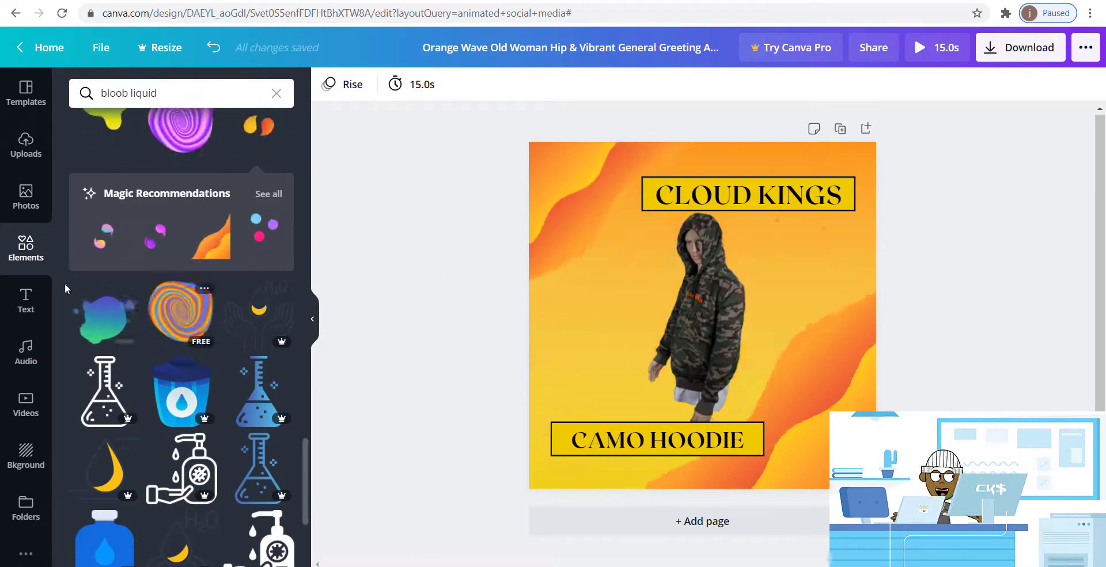
- Browse the audio library and try the free piano tracks Morning Snowflake, 2006-June-26 and Nostalgic Piano as the soundtrack
{"action": "left_click", "coordinate": [27, 299]}
{"action": "left_click", "coordinate": [31, 350]}
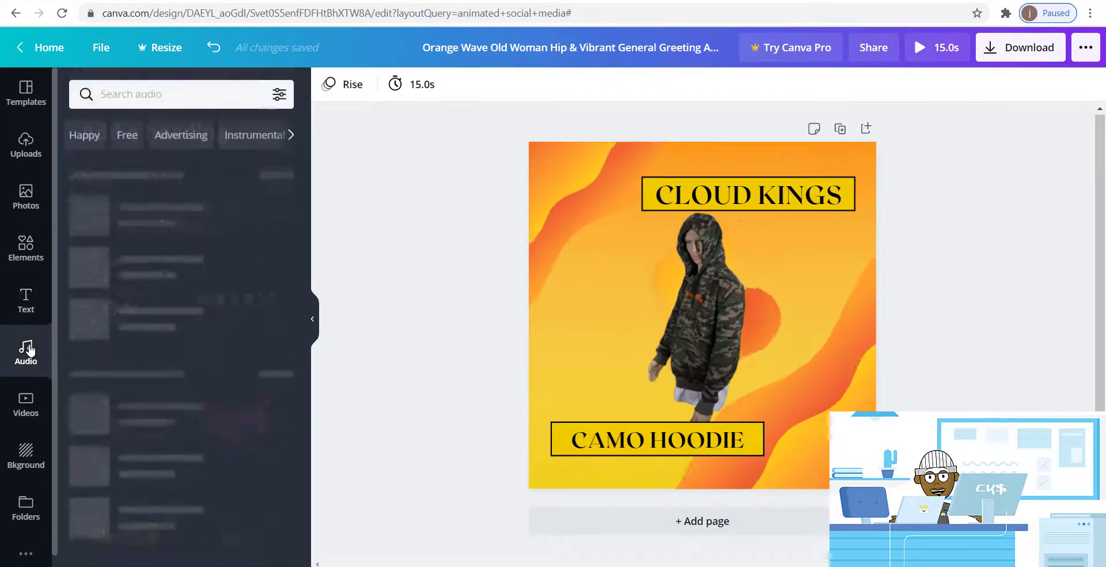
{"action": "scroll", "coordinate": [171, 282], "scroll_direction": "down", "scroll_amount": 2}
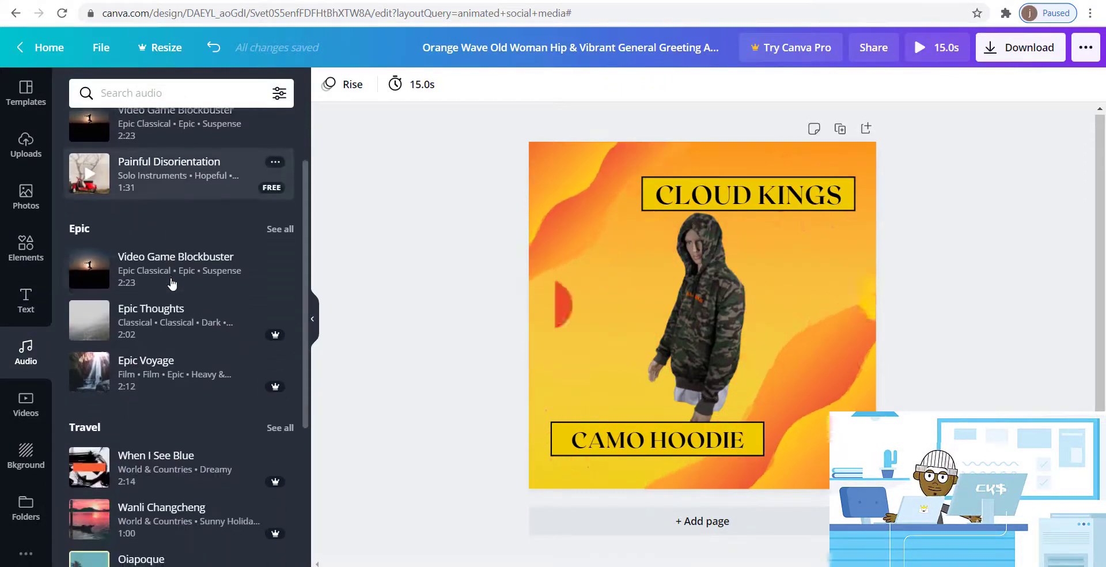
{"action": "scroll", "coordinate": [172, 282], "scroll_direction": "down", "scroll_amount": 4}
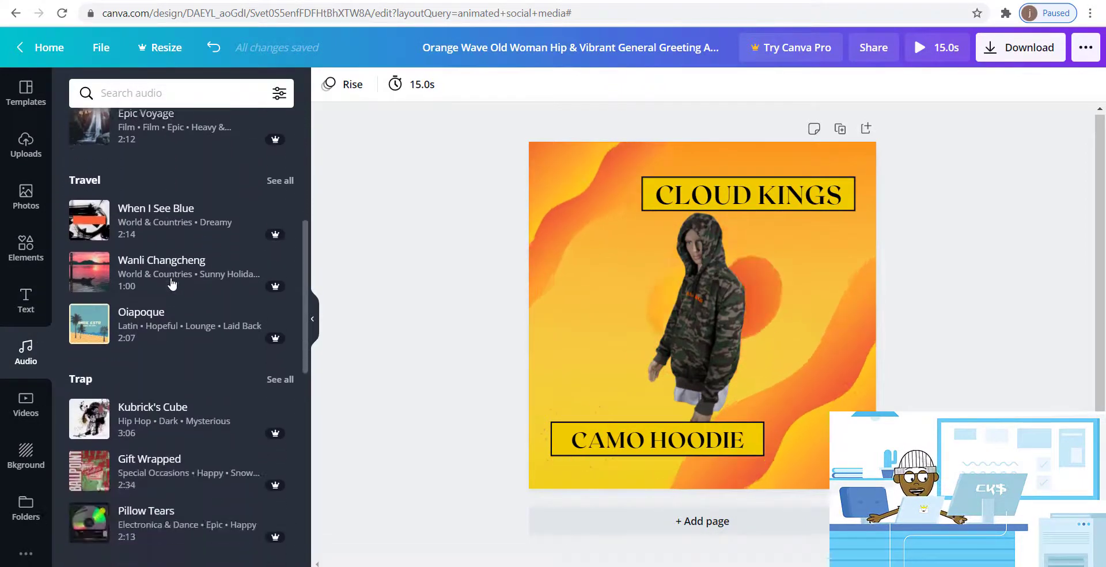
{"action": "scroll", "coordinate": [172, 283], "scroll_direction": "down", "scroll_amount": 4}
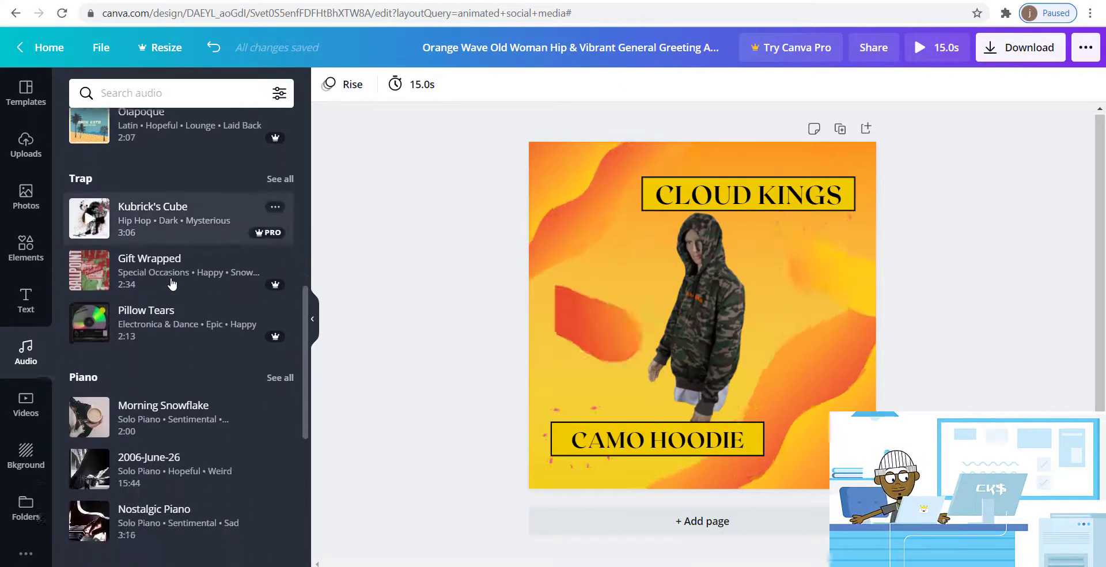
{"action": "scroll", "coordinate": [171, 282], "scroll_direction": "down", "scroll_amount": 2}
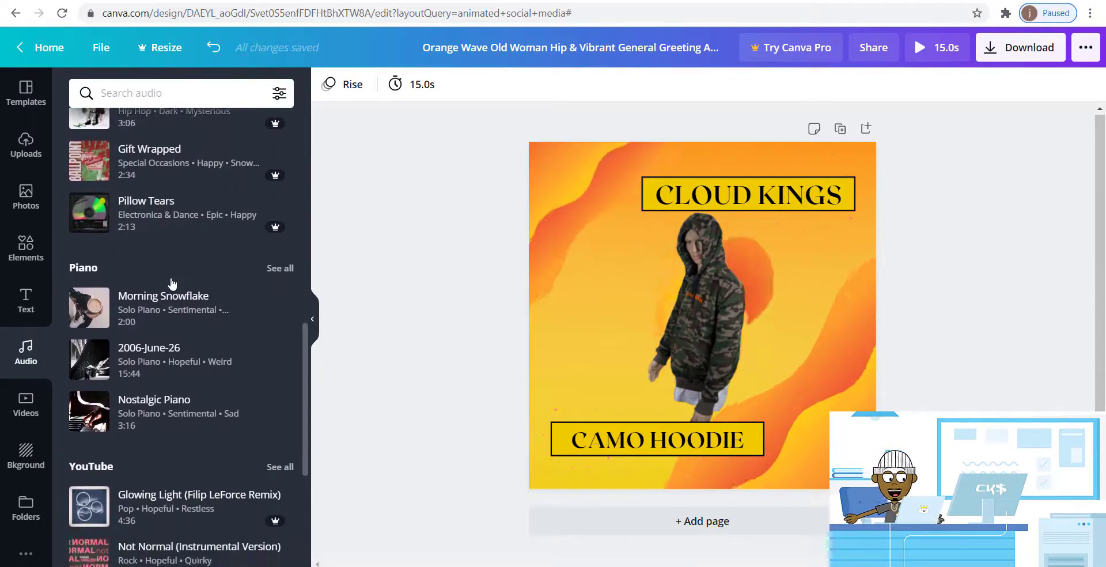
{"action": "left_click", "coordinate": [168, 298]}
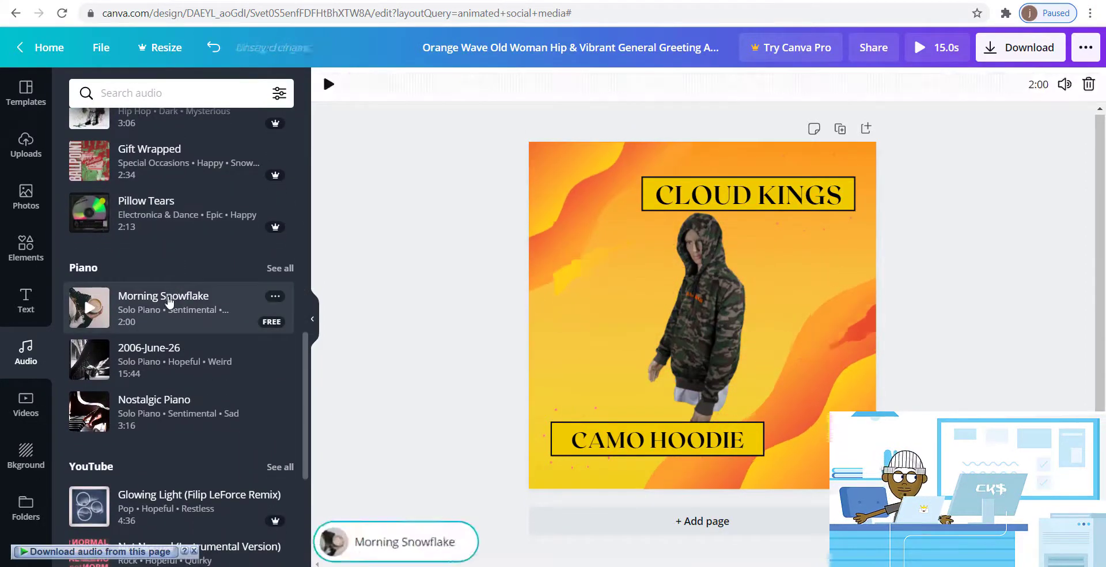
{"action": "left_click", "coordinate": [168, 381]}
{"action": "left_click", "coordinate": [169, 412]}
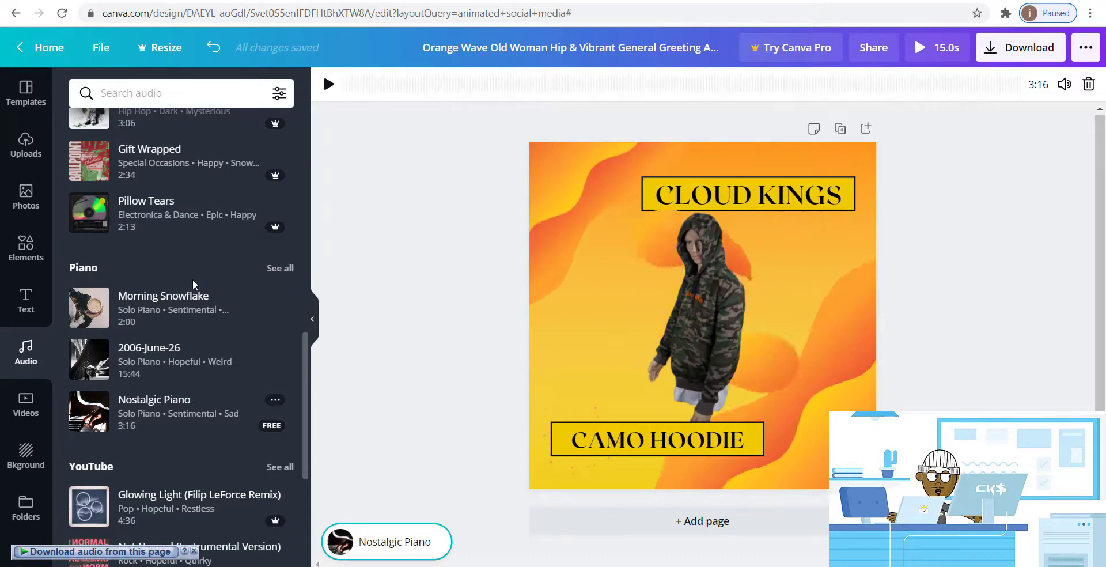
- Use the free track Video Game Blockbuster from the recently used audio and shift its played section to near the middle of the track
{"action": "scroll", "coordinate": [194, 284], "scroll_direction": "up", "scroll_amount": 10}
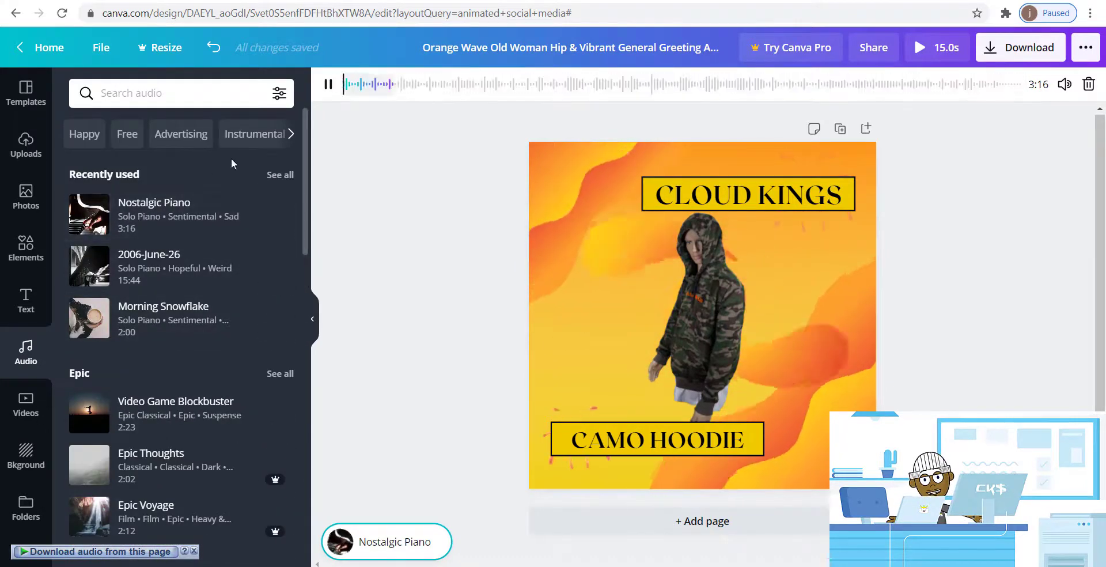
{"action": "left_click", "coordinate": [281, 175]}
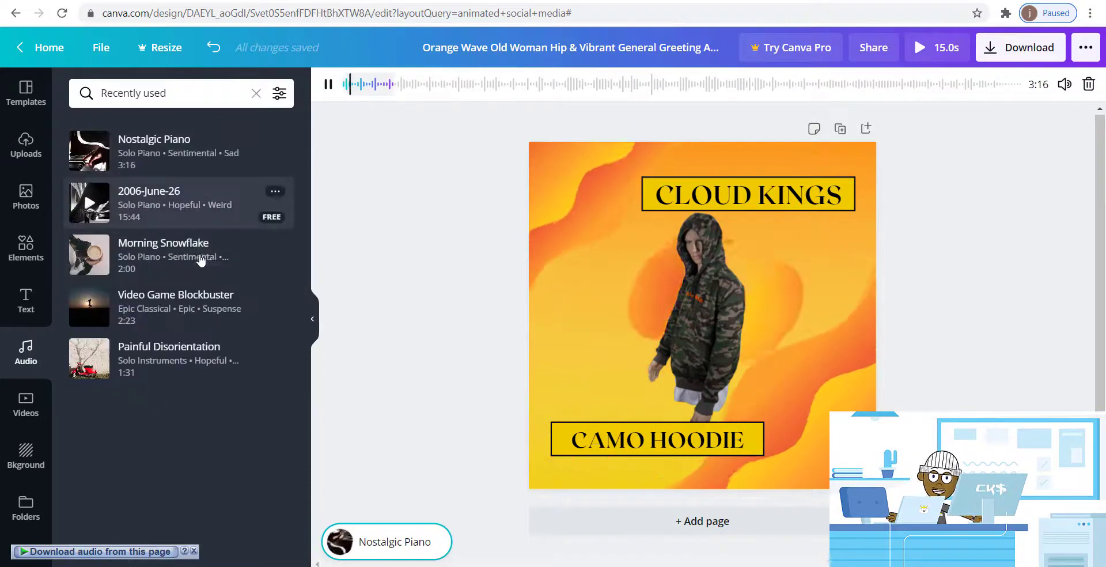
{"action": "left_click", "coordinate": [197, 296]}
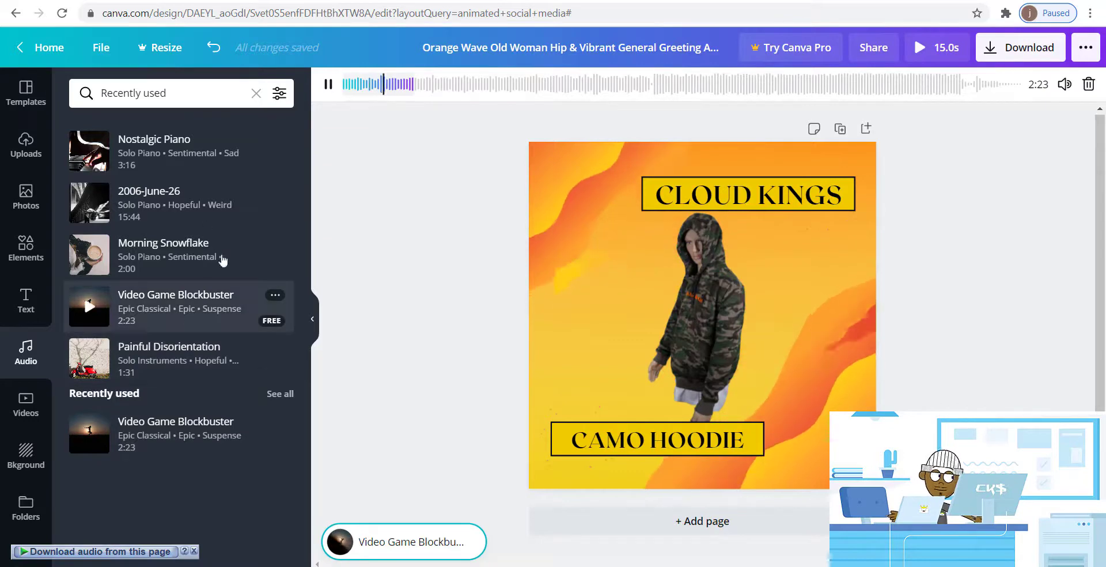
{"action": "left_click", "coordinate": [196, 271]}
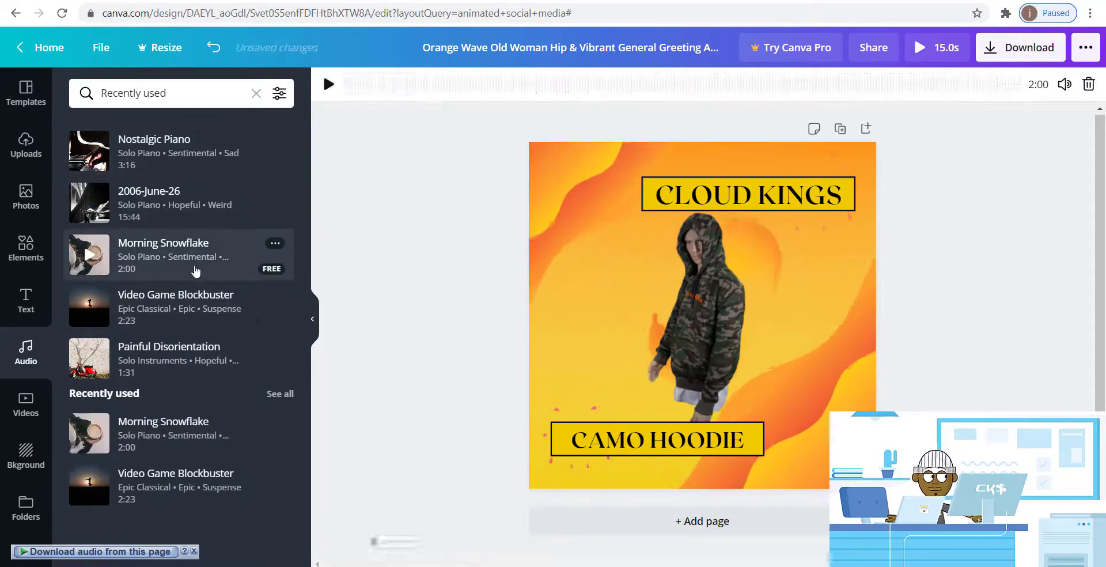
{"action": "left_click", "coordinate": [192, 312]}
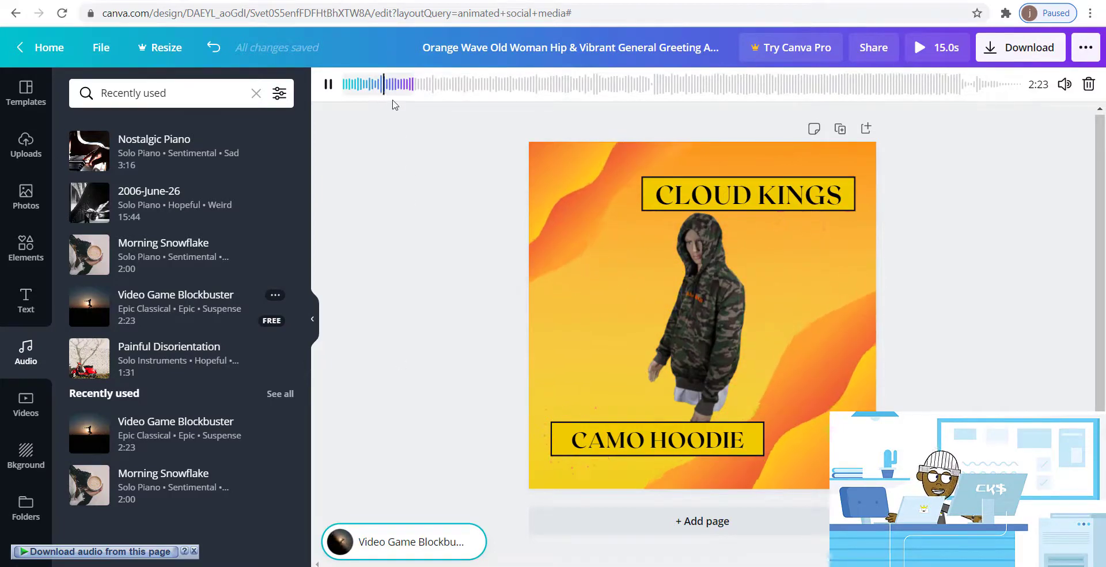
{"action": "left_click_drag", "start_coordinate": [395, 78], "coordinate": [705, 50]}
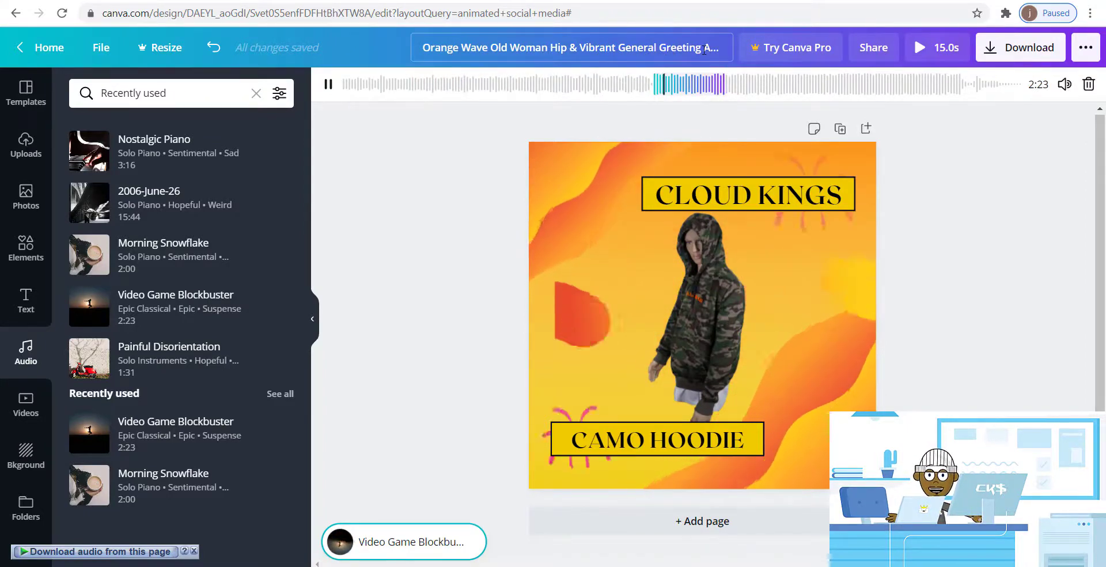
- Enlarge the animated liquid sticker behind the hoodie photo on both sides so it spans the full page width
{"action": "left_click", "coordinate": [600, 320]}
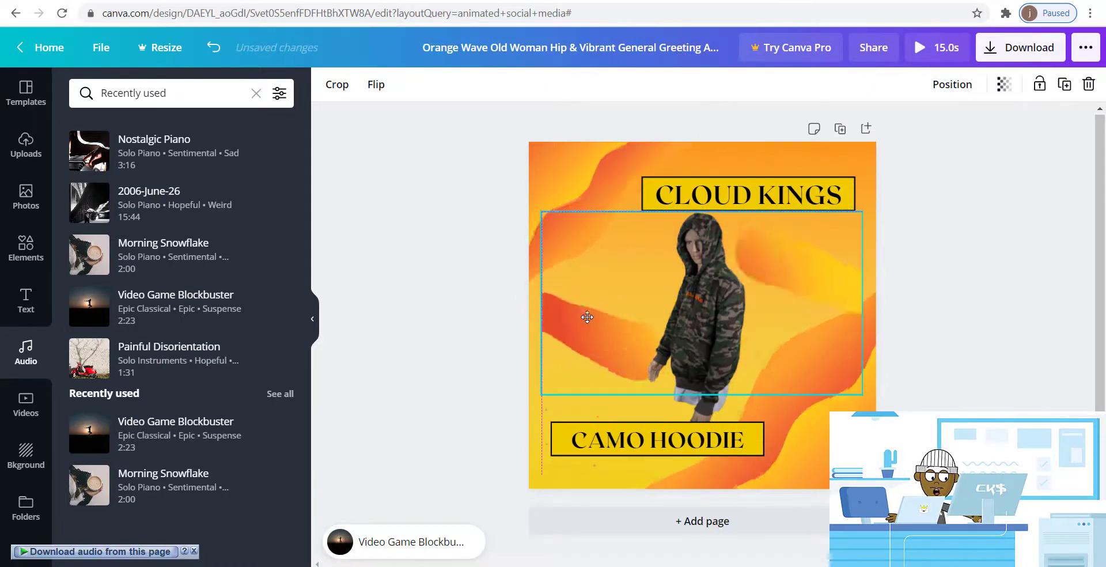
{"action": "left_click", "coordinate": [583, 317]}
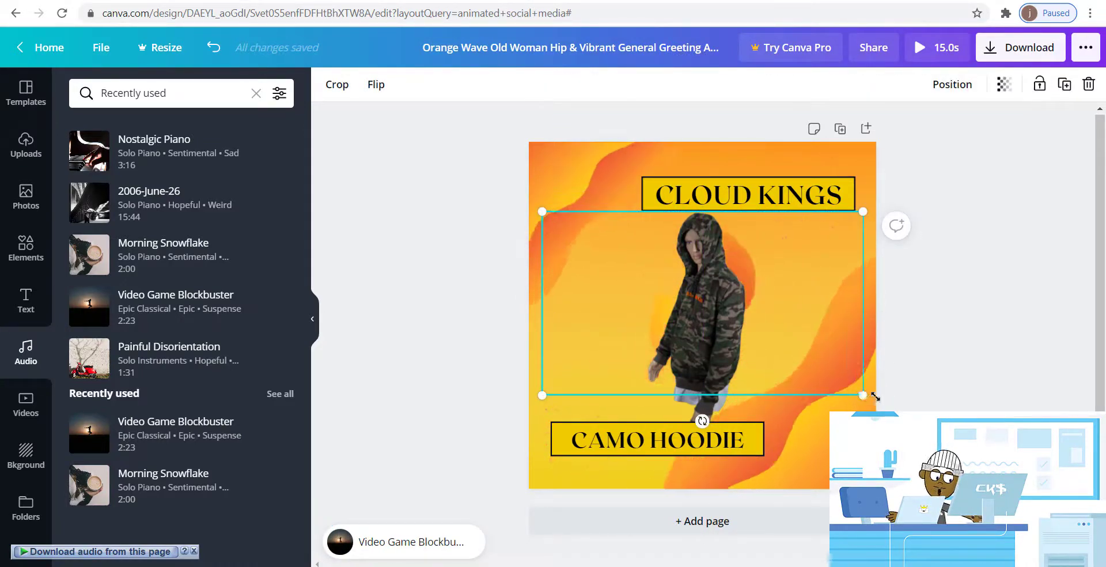
{"action": "left_click_drag", "start_coordinate": [875, 397], "coordinate": [886, 400]}
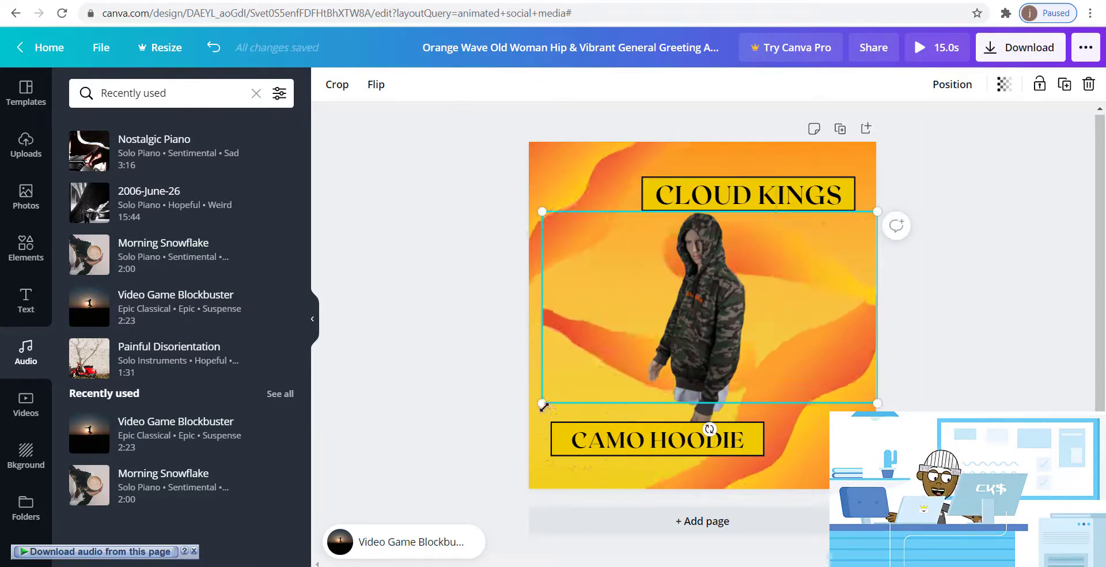
{"action": "left_click_drag", "start_coordinate": [542, 403], "coordinate": [528, 412]}
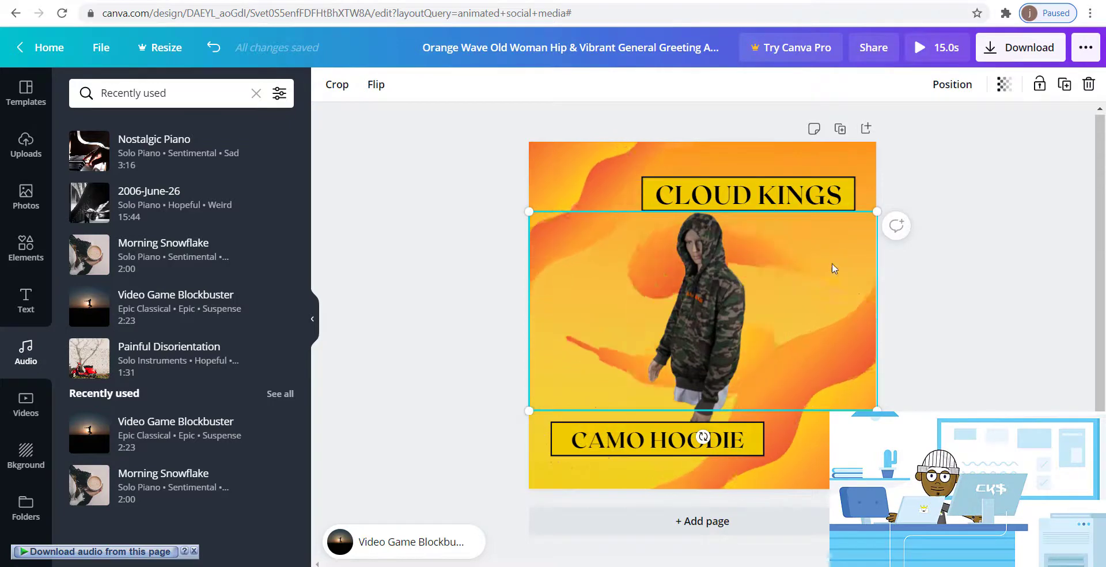
{"action": "left_click", "coordinate": [439, 340]}
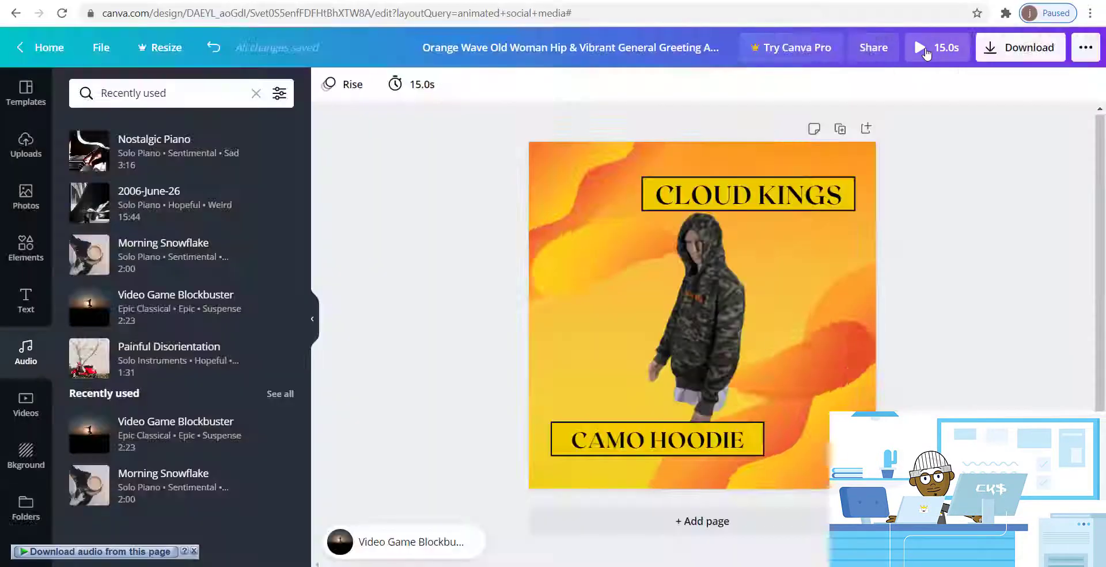
- Play the design's preview in full screen, return to the editor and check the sharing options
{"action": "left_click", "coordinate": [923, 48]}
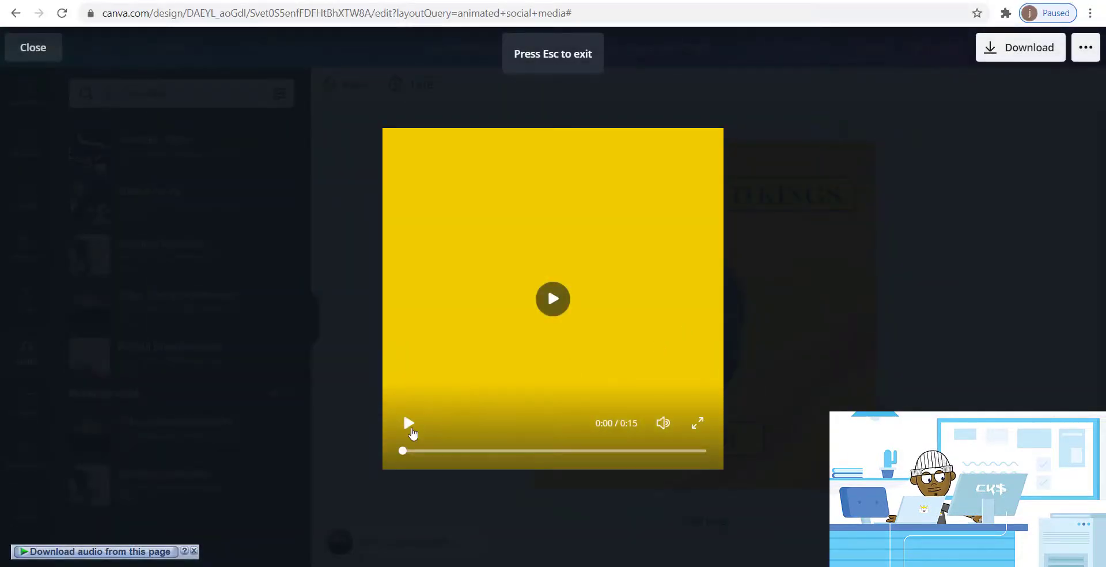
{"action": "left_click", "coordinate": [697, 425]}
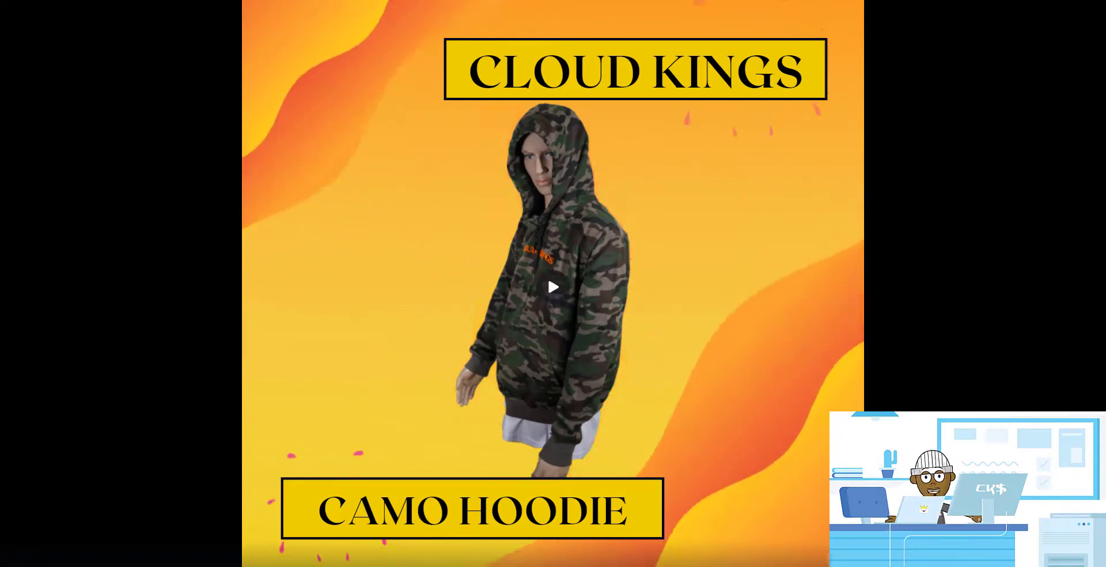
{"action": "key", "text": "Escape"}
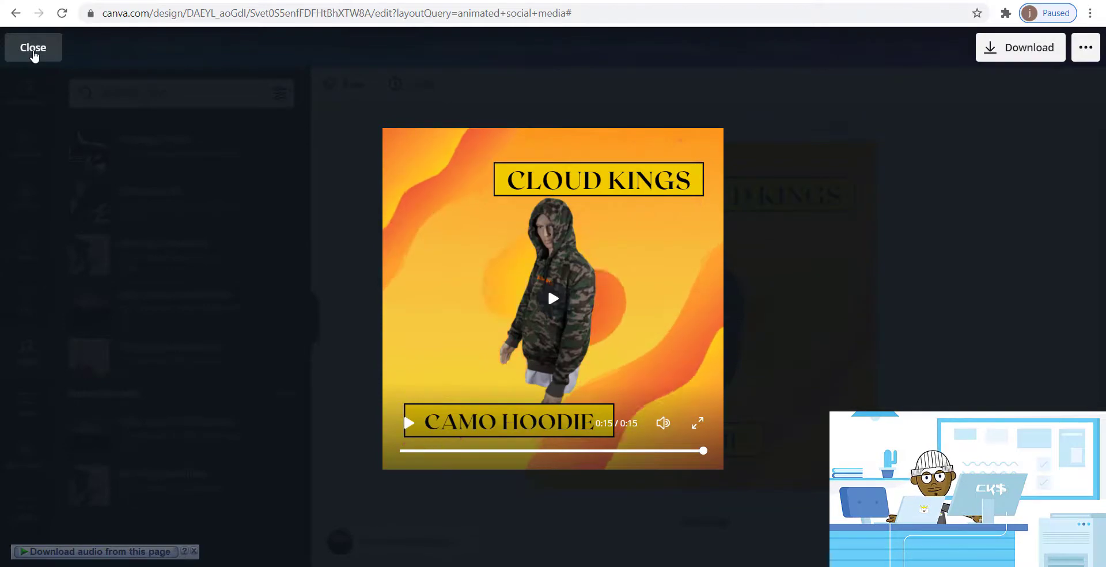
{"action": "left_click", "coordinate": [33, 51]}
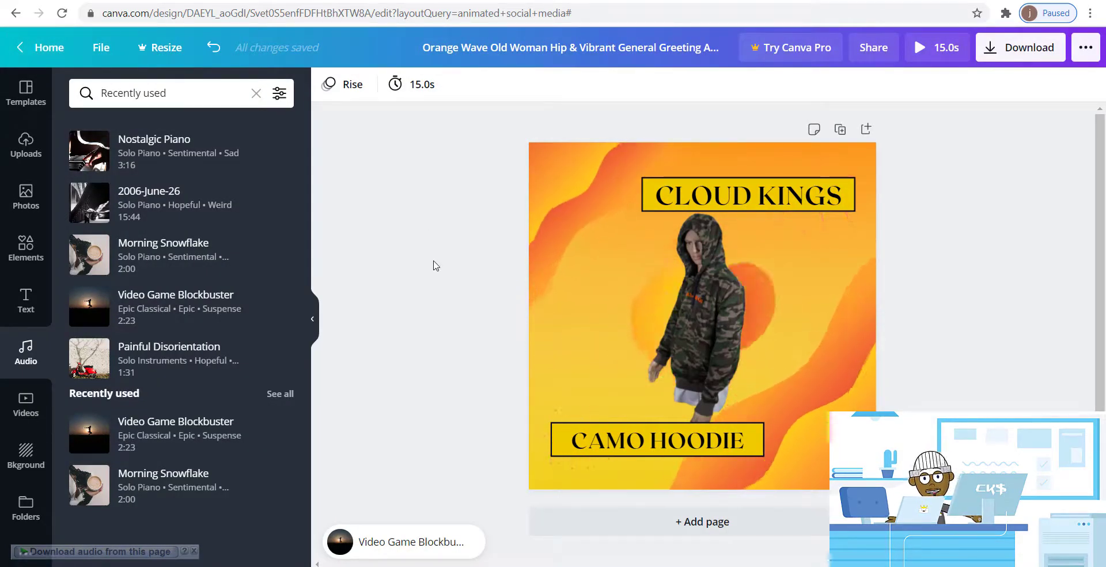
{"action": "left_click", "coordinate": [886, 53]}
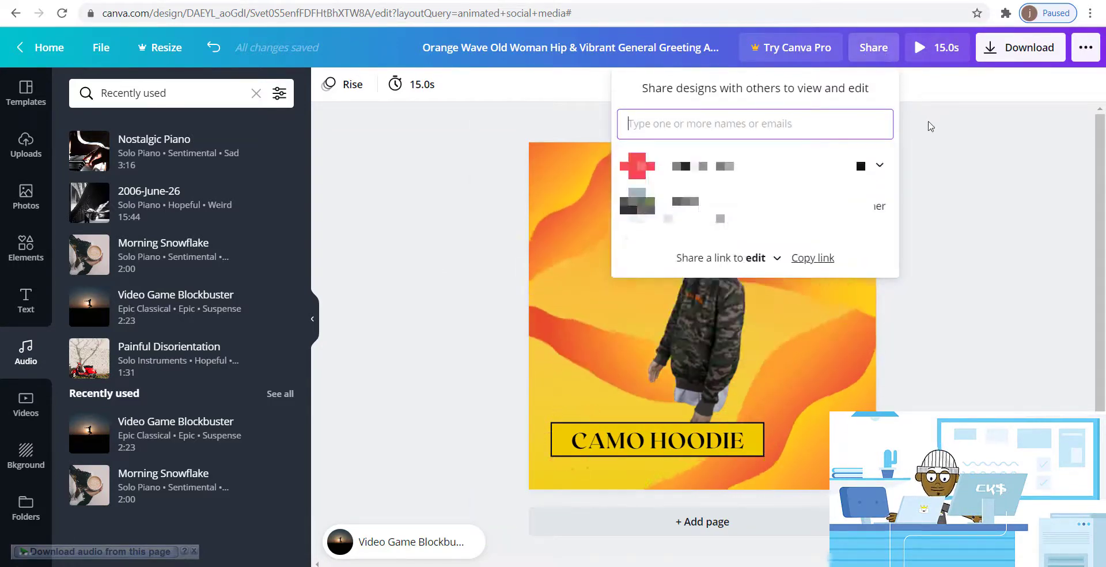
{"action": "left_click", "coordinate": [898, 50]}
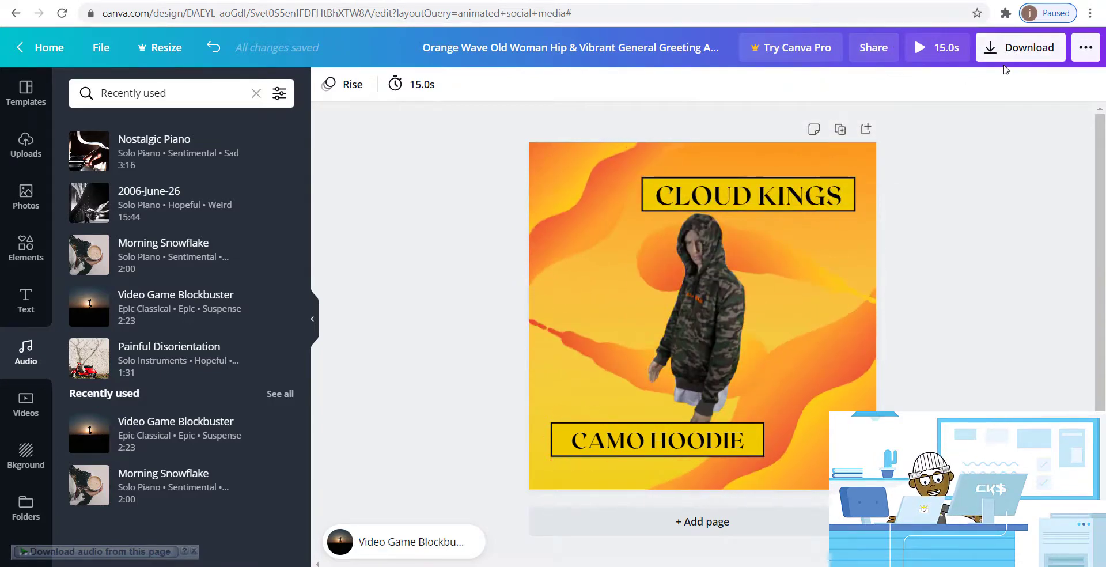
- Review the available file types and download the design as an MP4 Video
{"action": "left_click", "coordinate": [1024, 53]}
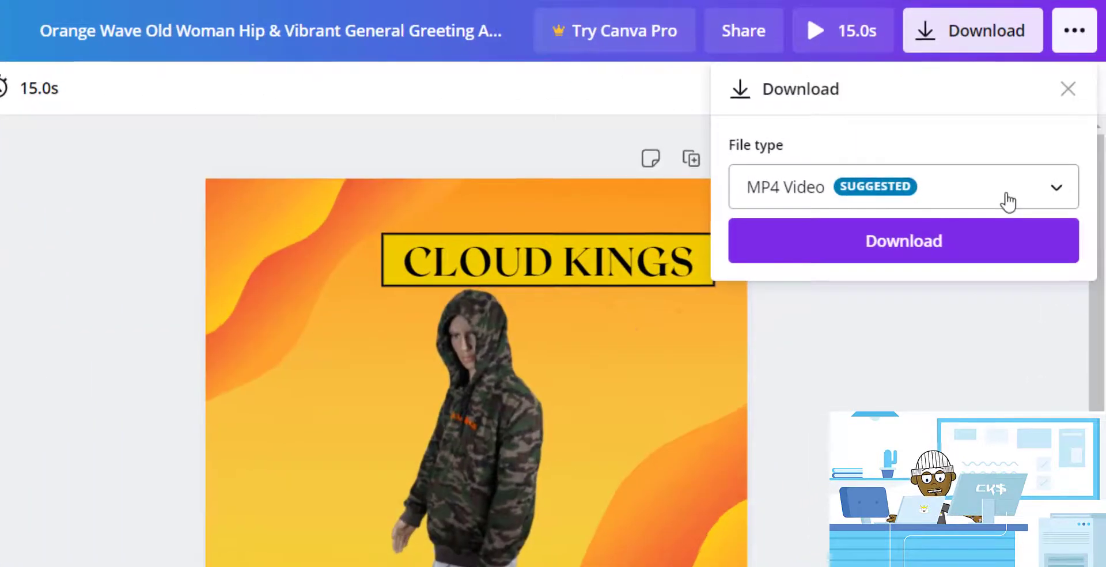
{"action": "left_click", "coordinate": [1042, 156]}
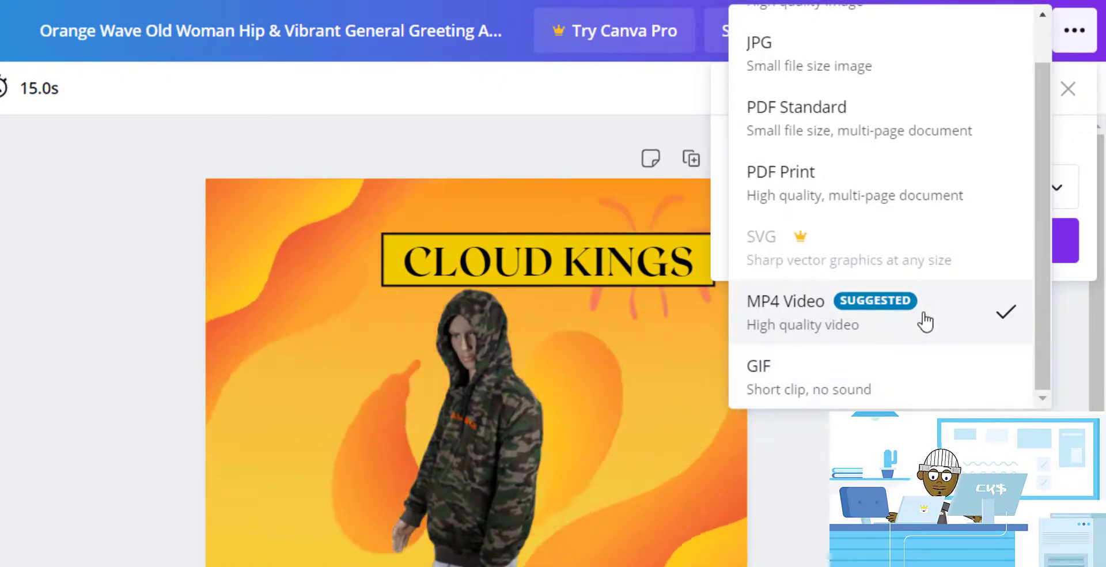
{"action": "scroll", "coordinate": [926, 216], "scroll_direction": "up", "scroll_amount": 1}
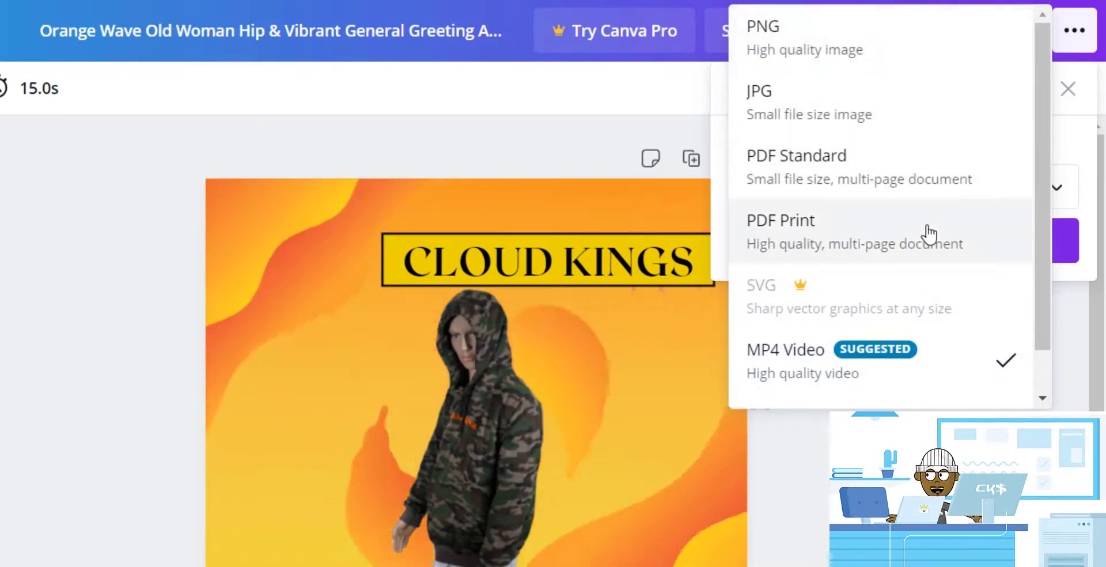
{"action": "scroll", "coordinate": [928, 244], "scroll_direction": "down", "scroll_amount": 1}
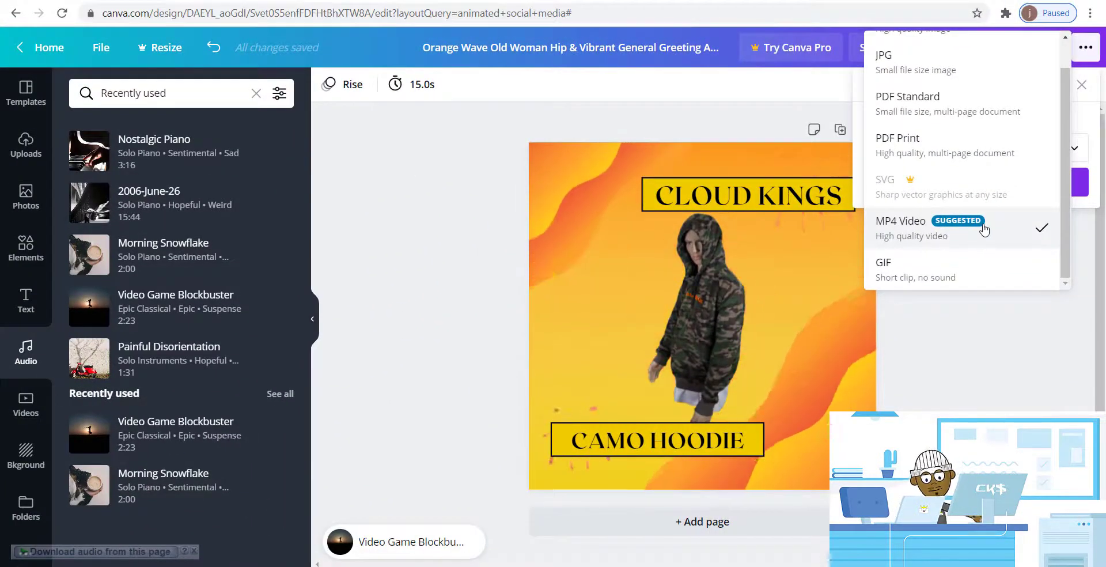
{"action": "left_click", "coordinate": [984, 230]}
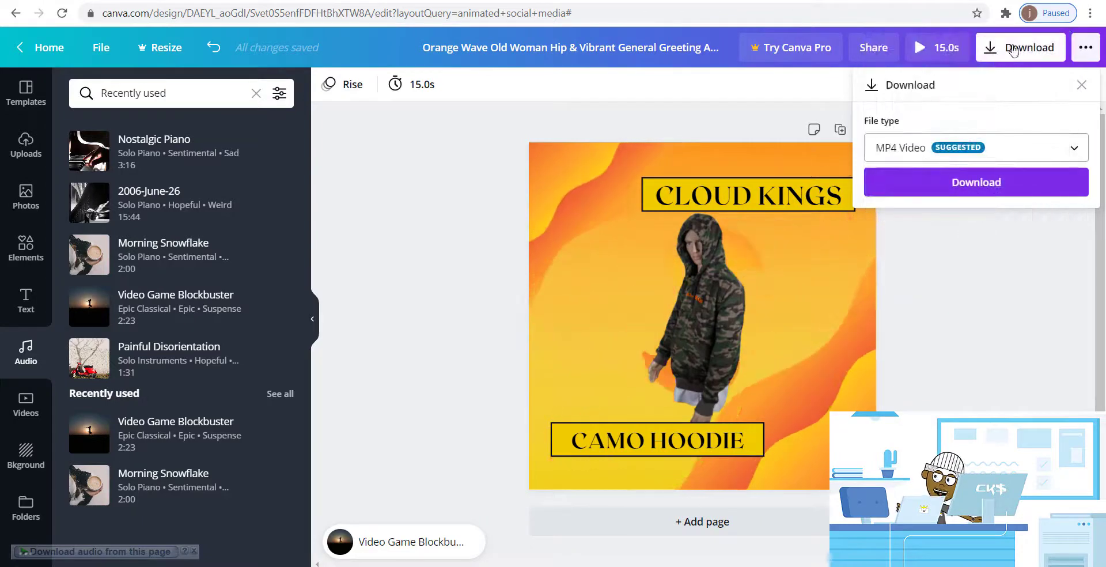
{"action": "left_click", "coordinate": [1003, 183]}
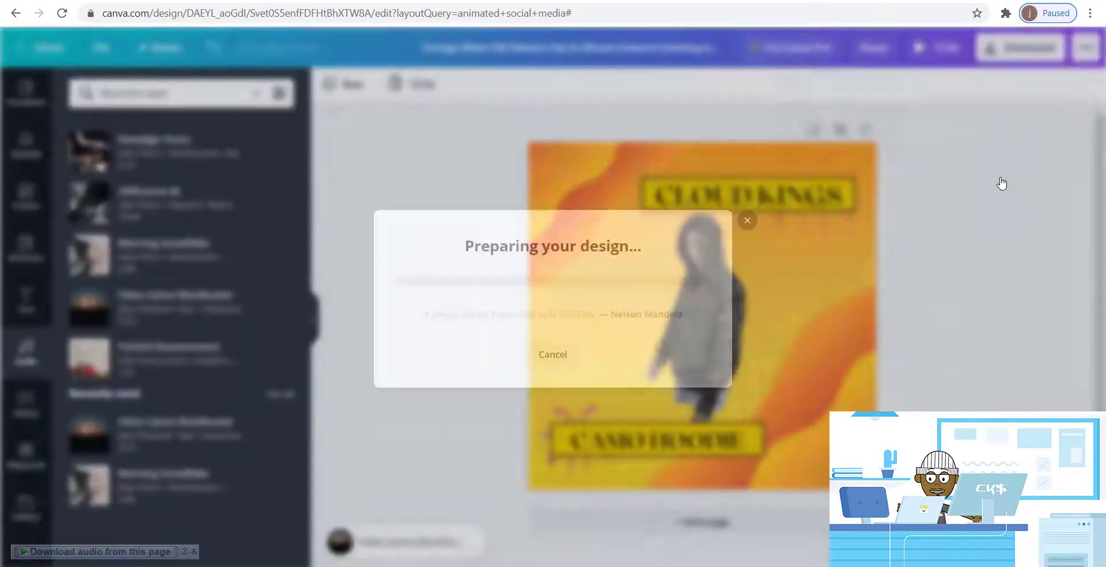